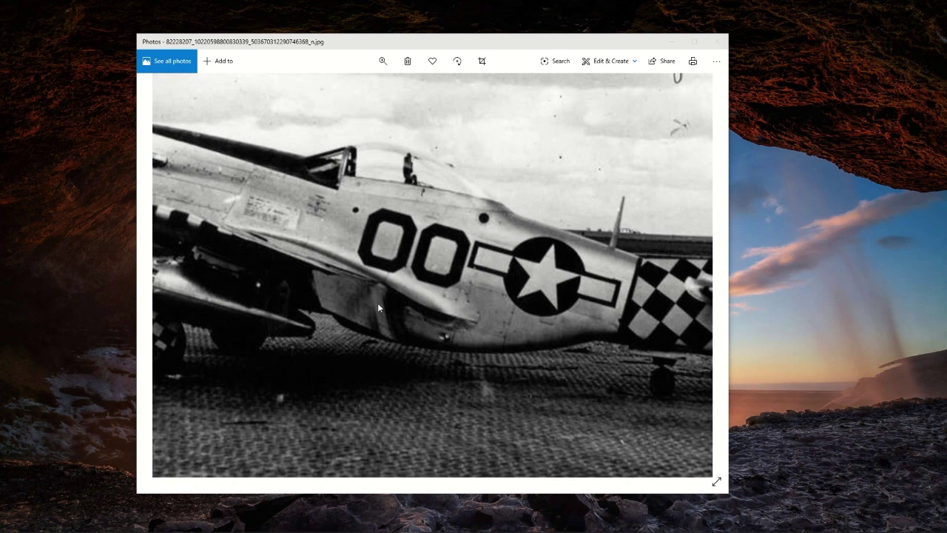
# Close the reference photo and use the Scale Calculator to convert 15 inches at 1/1 scale to millimetres at 1/48 scale.
pyautogui.click(717, 43)
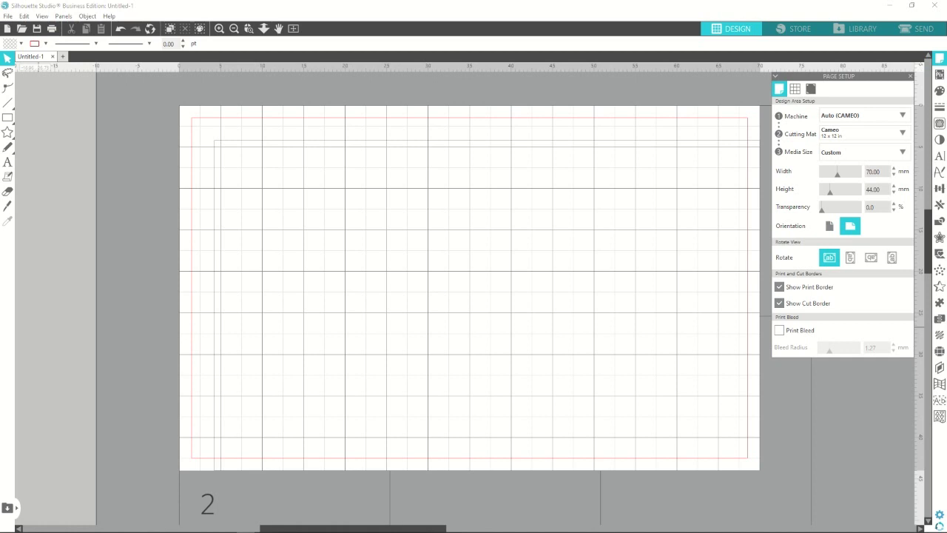
pyautogui.hotkey('alt', 'Tab')
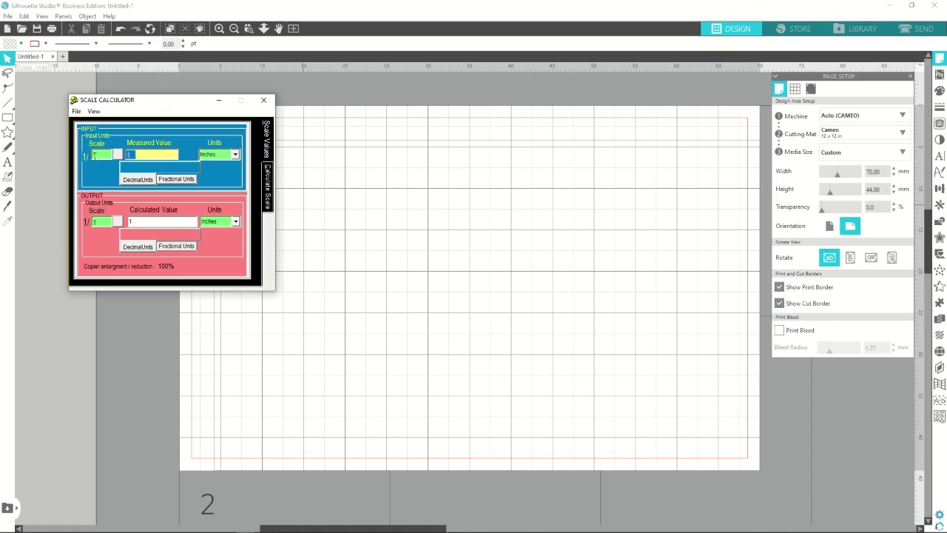
pyautogui.write('1')
pyautogui.click(117, 221)
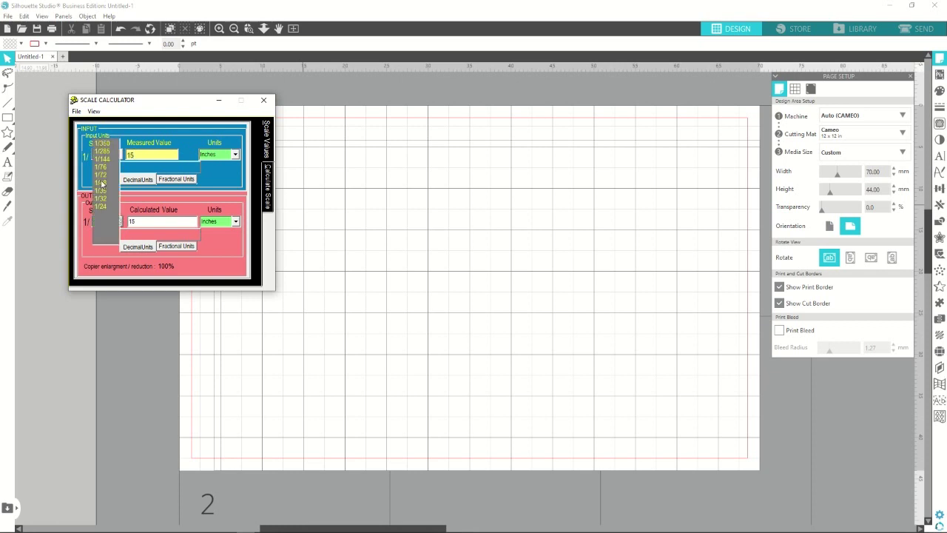
pyautogui.click(101, 182)
pyautogui.click(235, 221)
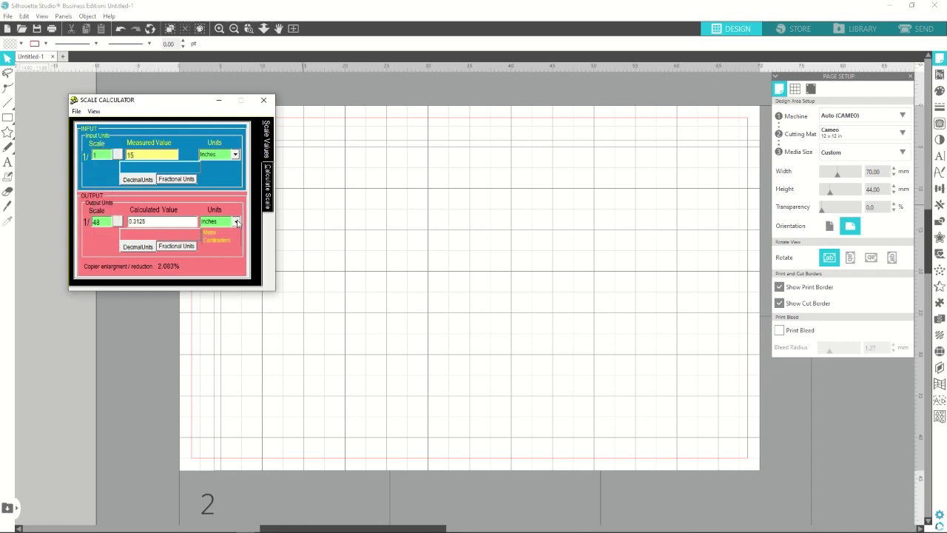
pyautogui.click(216, 287)
pyautogui.moveTo(188, 103); pyautogui.dragTo(191, 90)
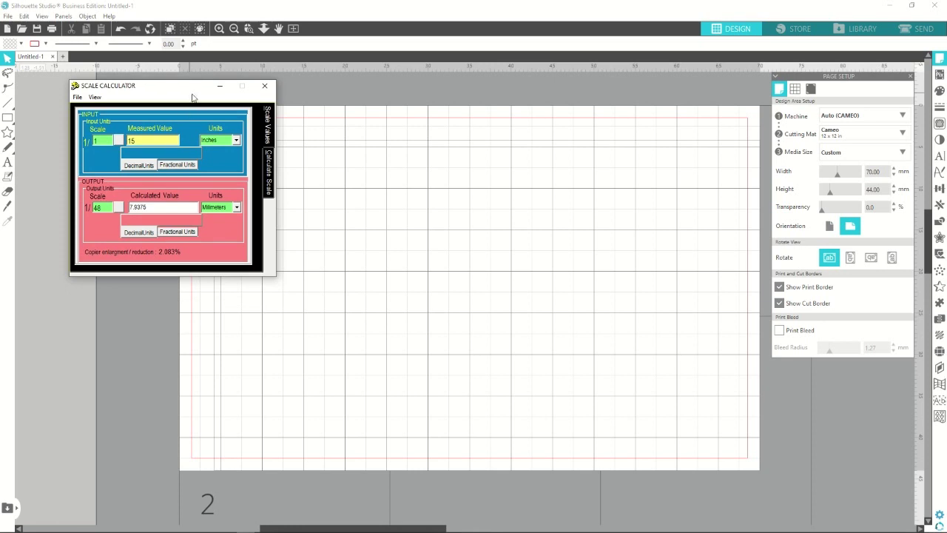
pyautogui.moveTo(175, 88); pyautogui.dragTo(175, 121)
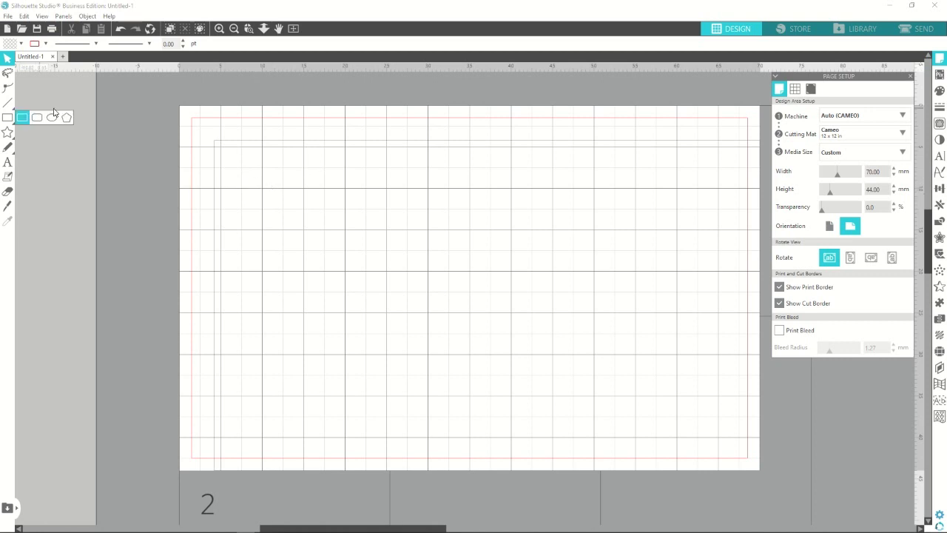
# In Silhouette Studio, draw a rectangle about 14 mm wide near the page's upper left and set its height to 7.94 mm.
pyautogui.click(9, 118)
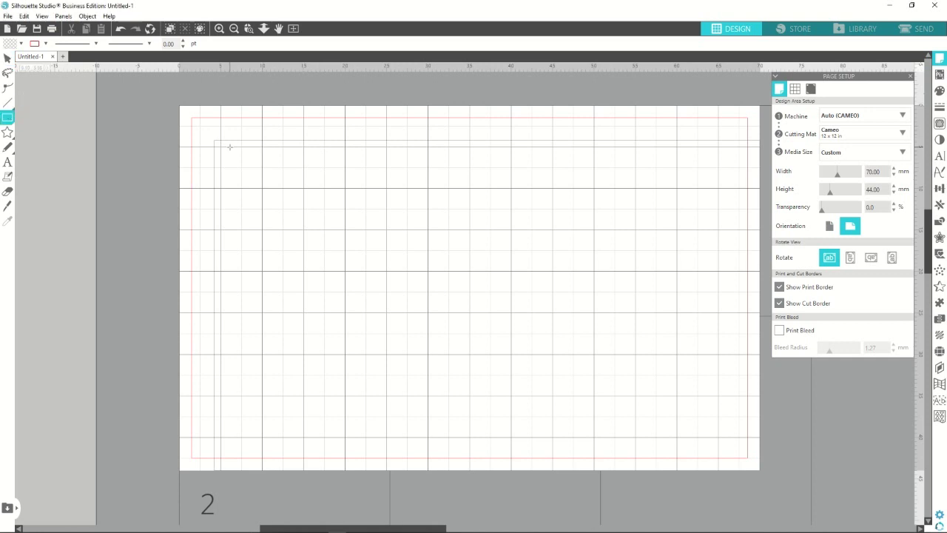
pyautogui.moveTo(265, 166); pyautogui.dragTo(379, 184)
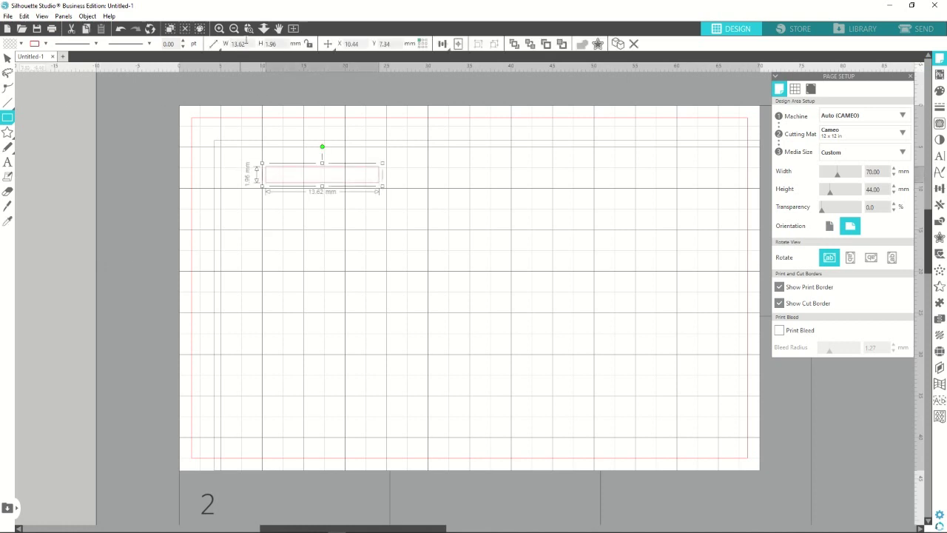
pyautogui.click(274, 44)
pyautogui.write('7.94')
pyautogui.press('Return')
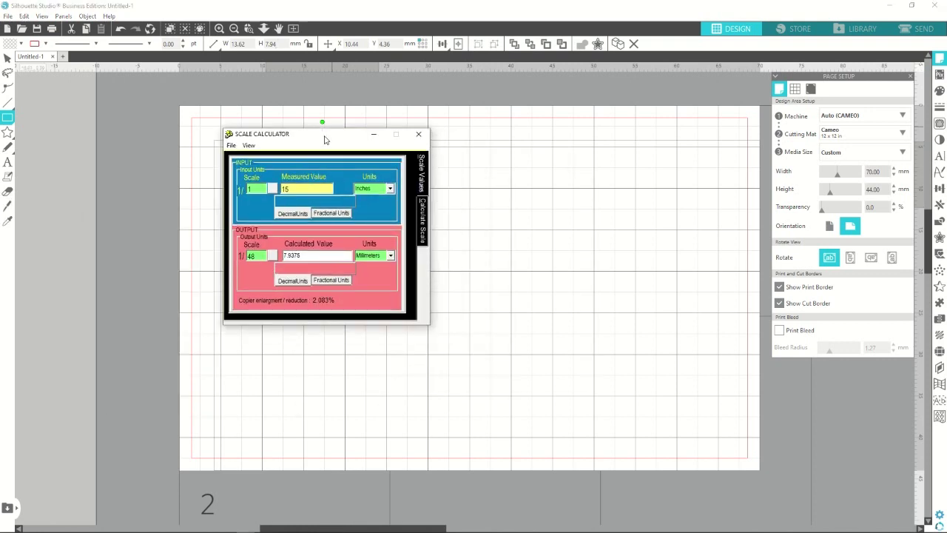
pyautogui.moveTo(326, 139); pyautogui.dragTo(25, 148)
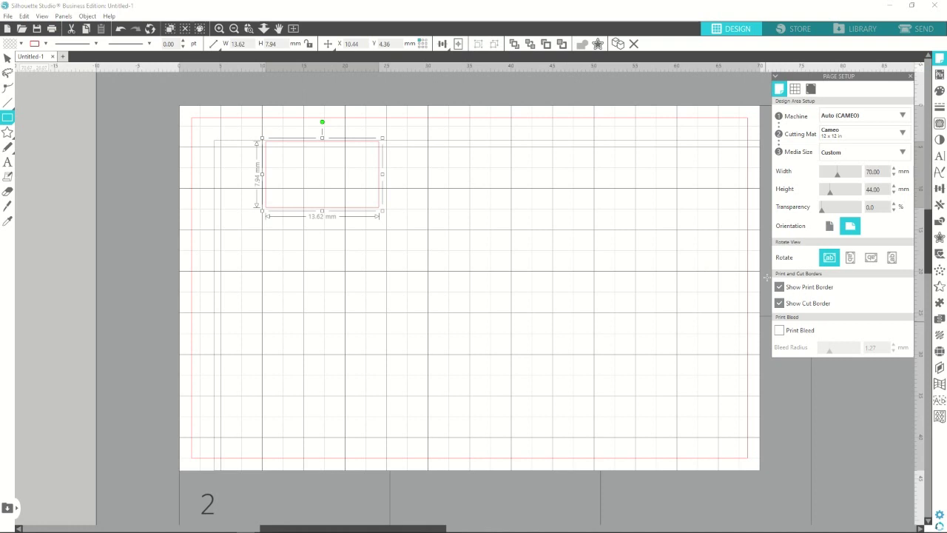
# Draw a second, small rectangle about 1.7 mm wide on the first one's upper edge and set its height to 3 mm.
pyautogui.moveTo(308, 144); pyautogui.dragTo(293, 141)
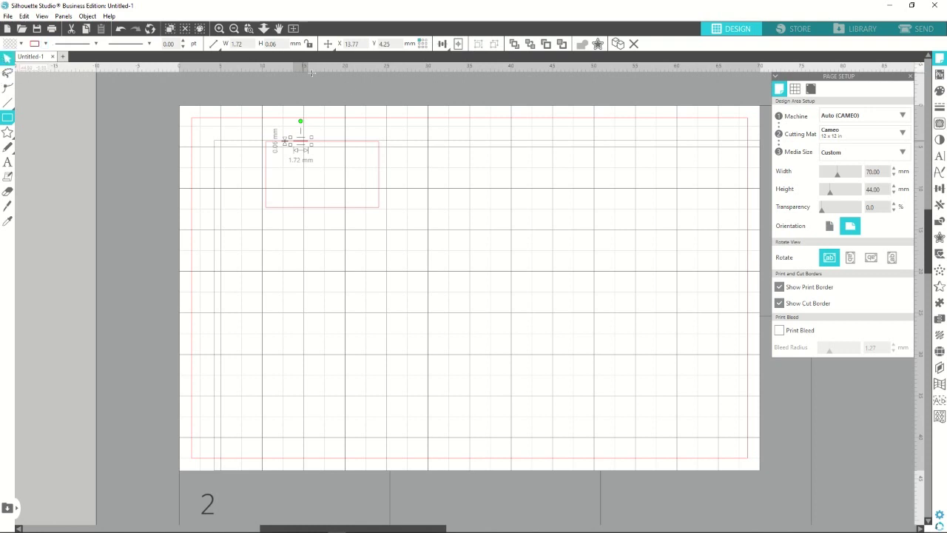
pyautogui.click(271, 44)
pyautogui.write('3')
pyautogui.press('Return')
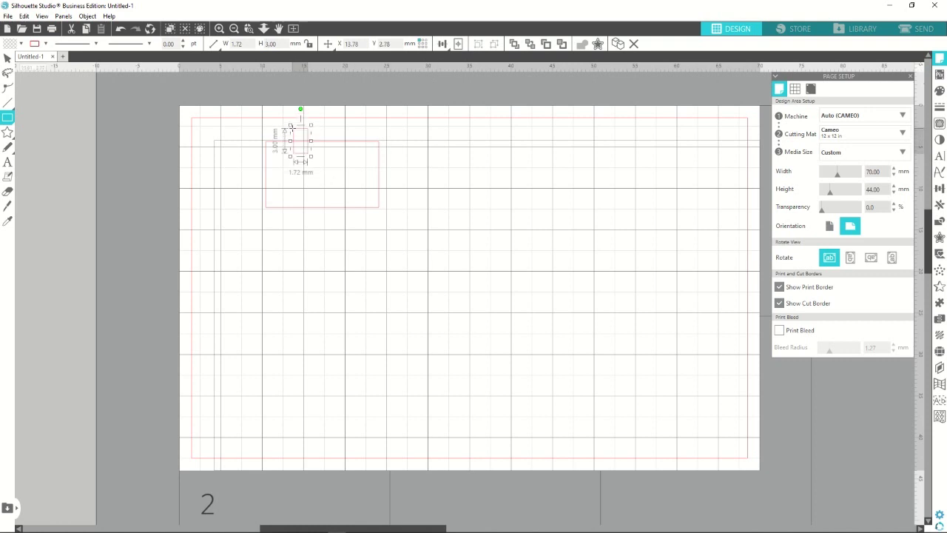
# Move the large rectangle down the page and place the small rectangle just above its left end.
pyautogui.click(8, 58)
pyautogui.moveTo(293, 136); pyautogui.dragTo(261, 122)
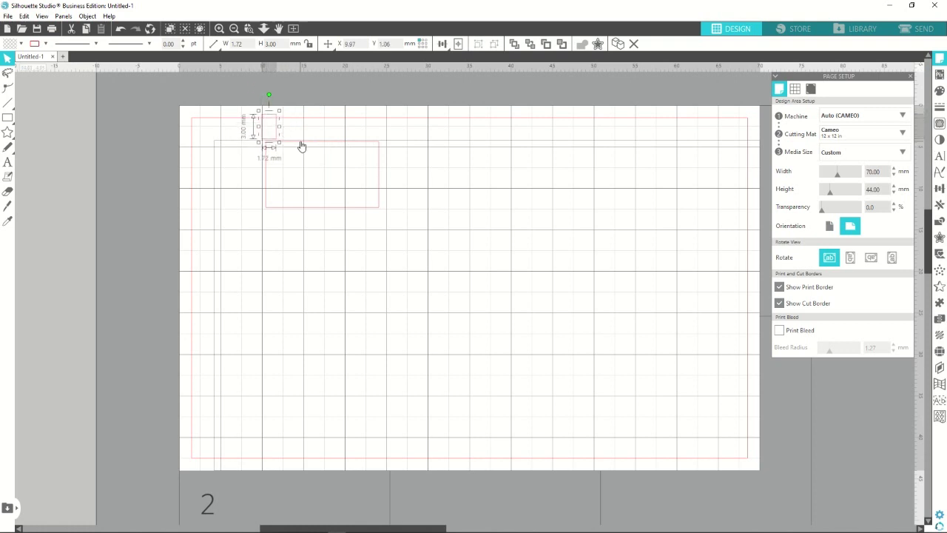
pyautogui.moveTo(301, 146); pyautogui.dragTo(270, 224)
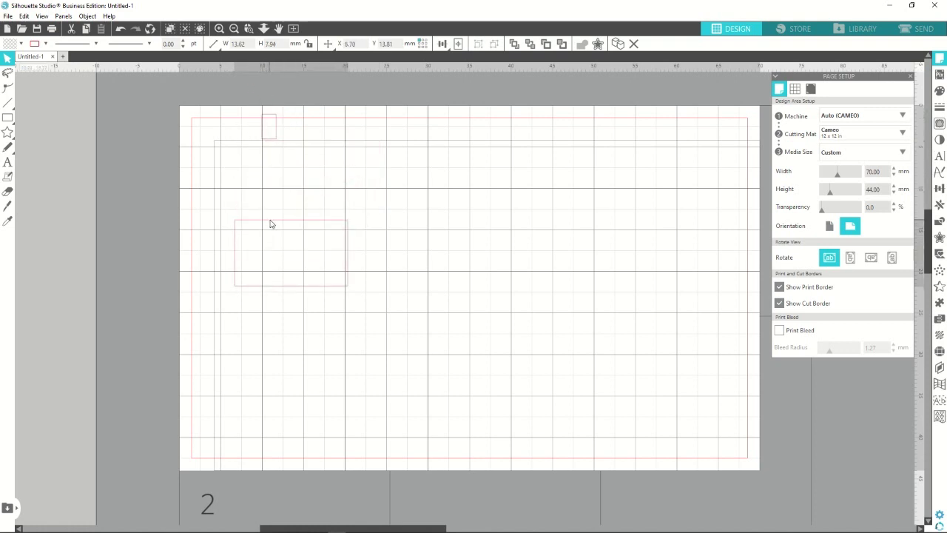
pyautogui.click(270, 119)
pyautogui.moveTo(260, 130); pyautogui.dragTo(241, 190)
pyautogui.click(244, 180)
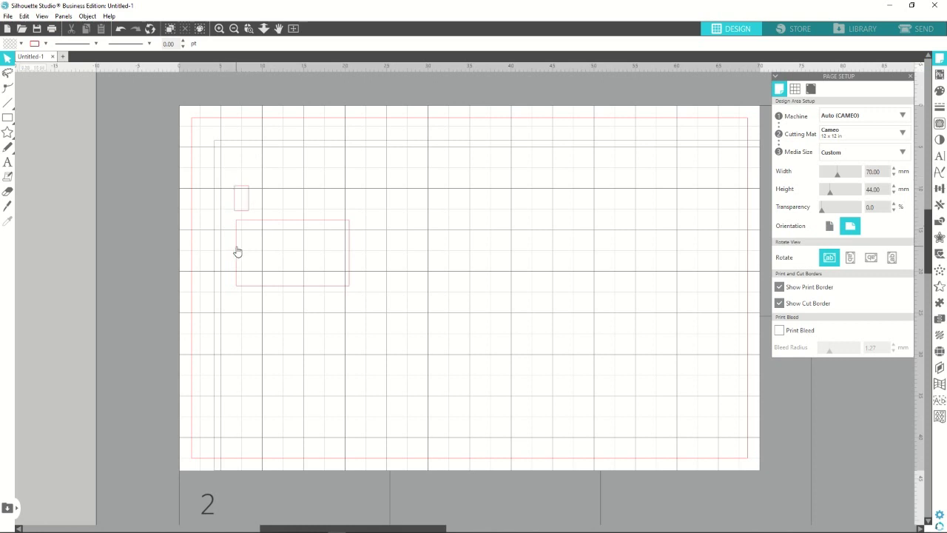
# Set the small rectangle's width to 60 mm and move it to the page's upper left, just inside the cut border.
pyautogui.click(242, 189)
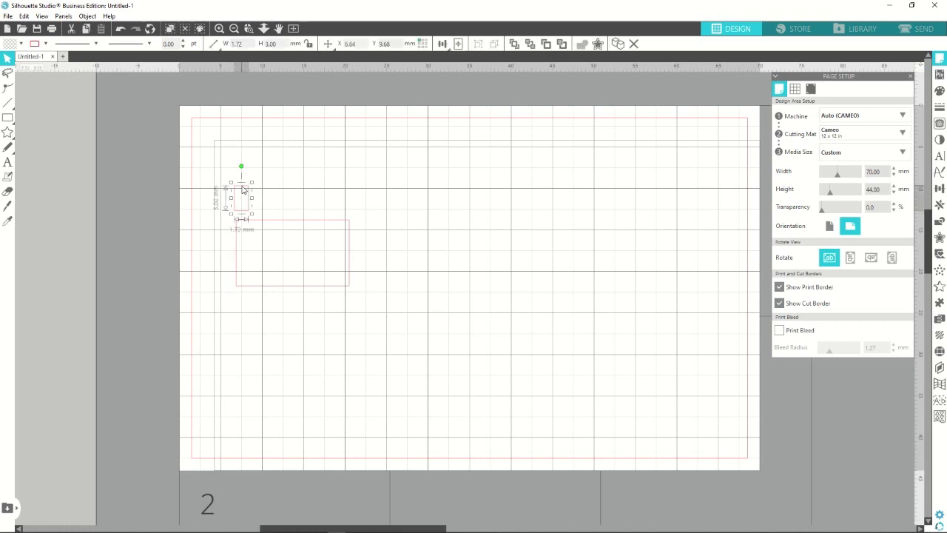
pyautogui.click(241, 43)
pyautogui.write('60')
pyautogui.press('Return')
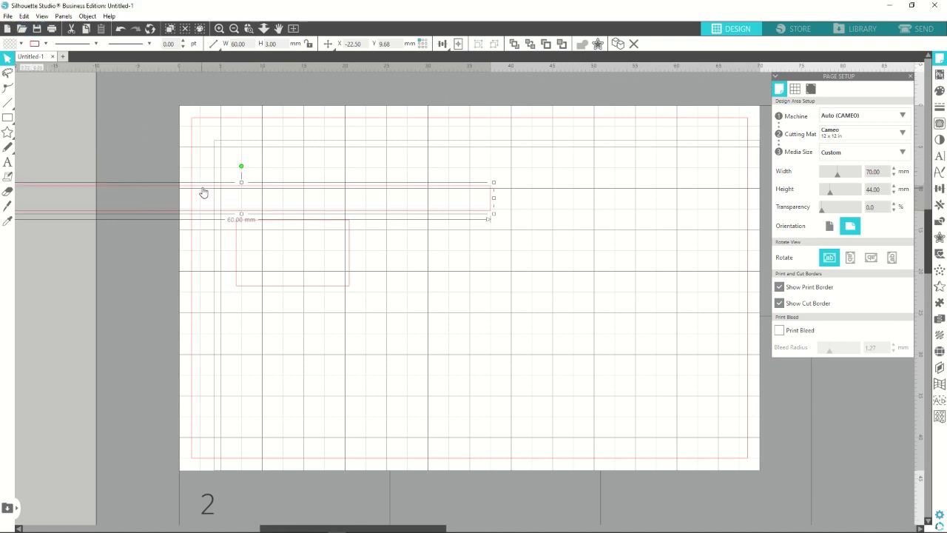
pyautogui.moveTo(205, 190); pyautogui.dragTo(407, 128)
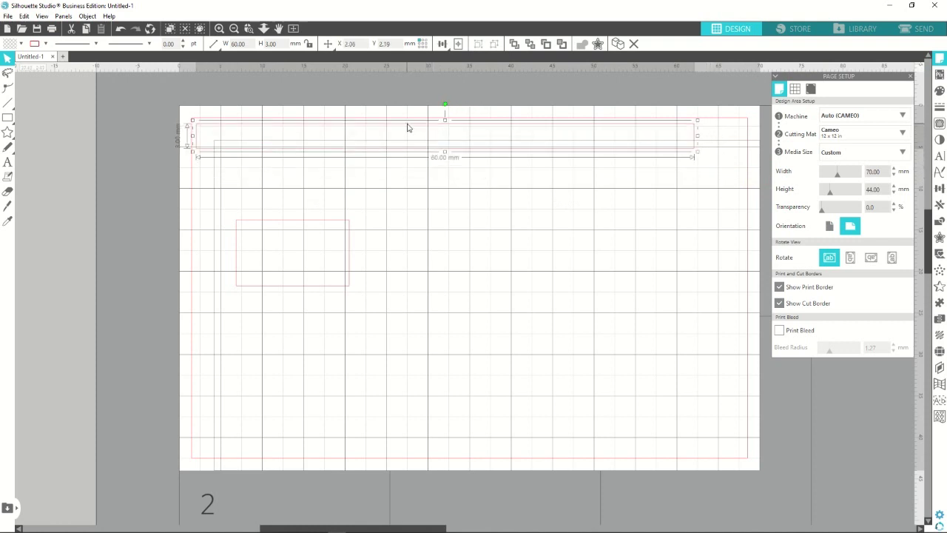
# Set the 7.94 mm high rectangle's width to 60 mm and place it directly below the narrow strip, left edges aligned.
pyautogui.moveTo(285, 224); pyautogui.dragTo(247, 155)
pyautogui.click(247, 155)
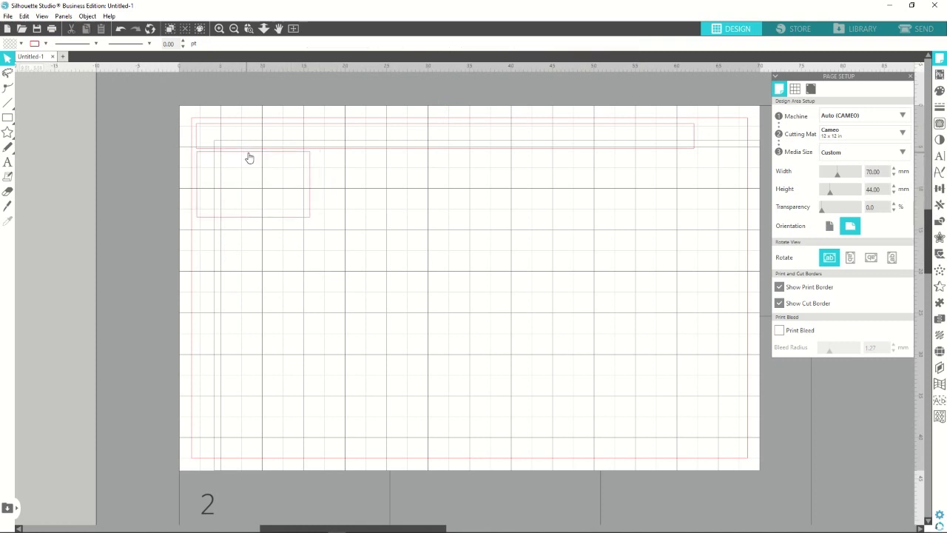
pyautogui.click(222, 218)
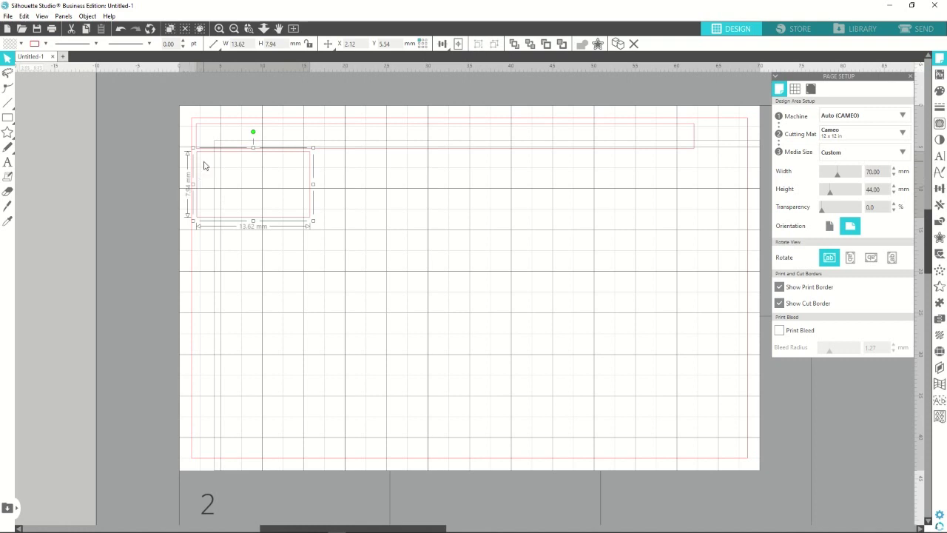
pyautogui.click(244, 43)
pyautogui.write('60')
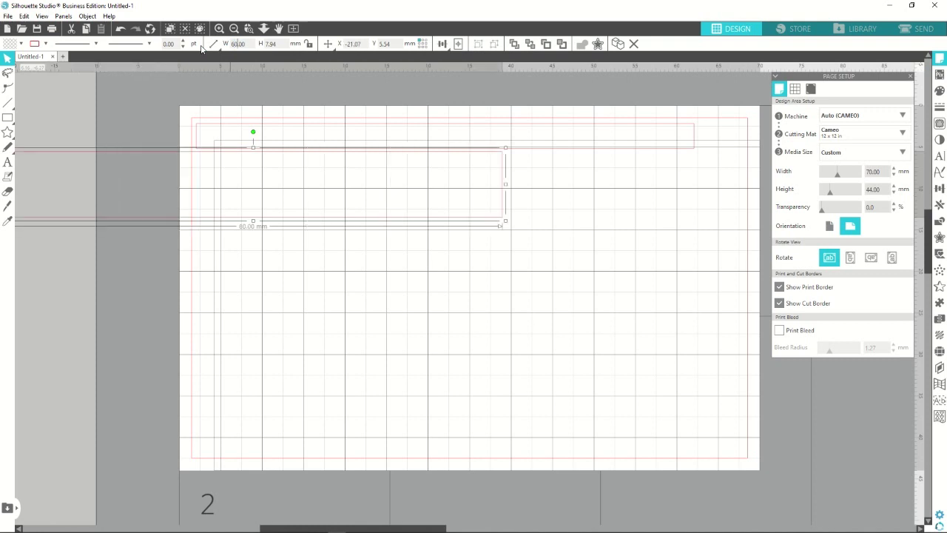
pyautogui.moveTo(99, 157); pyautogui.dragTo(292, 157)
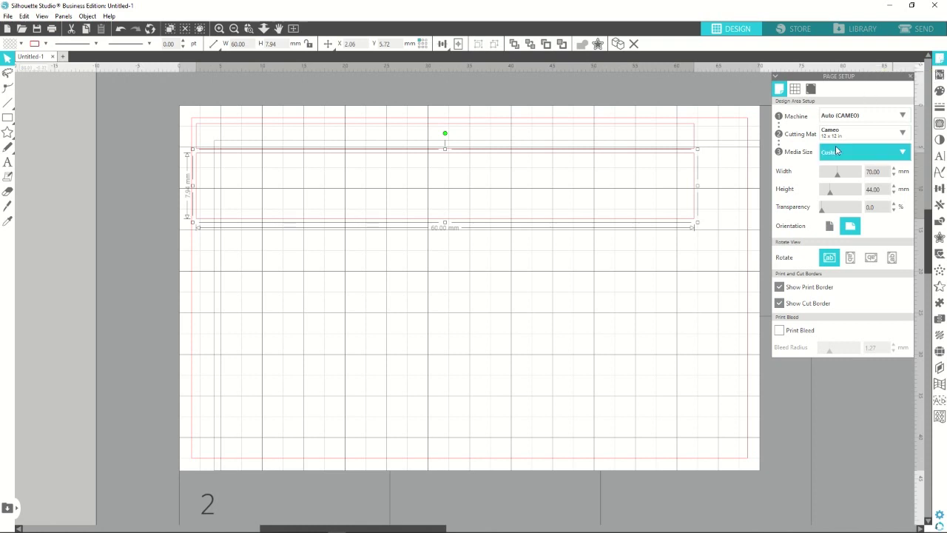
# Hide the print border and reposition the narrow strip just inside the upper left corner of the cut border.
pyautogui.click(787, 292)
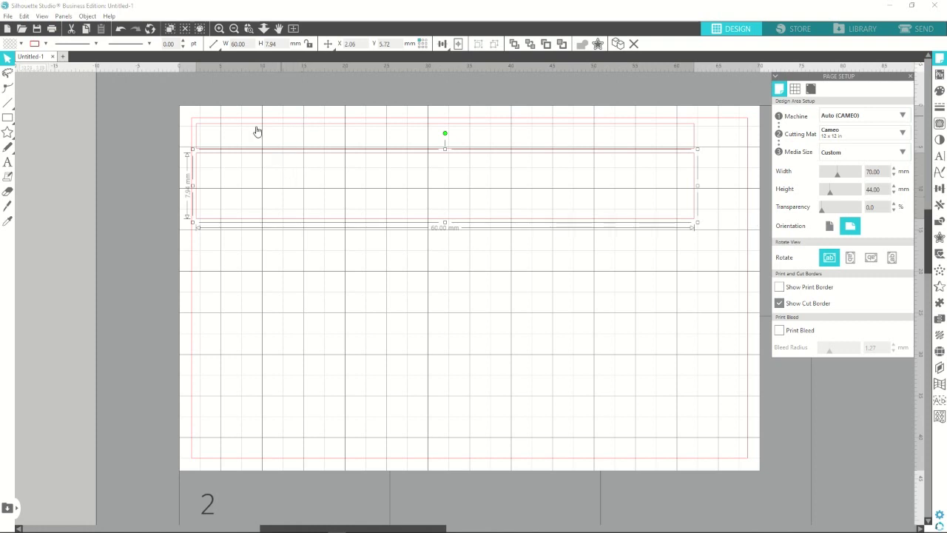
pyautogui.moveTo(253, 127)
pyautogui.mouseDown()
pyautogui.moveTo(230, 125)
pyautogui.moveTo(232, 108)
pyautogui.moveTo(240, 115)
pyautogui.mouseUp()
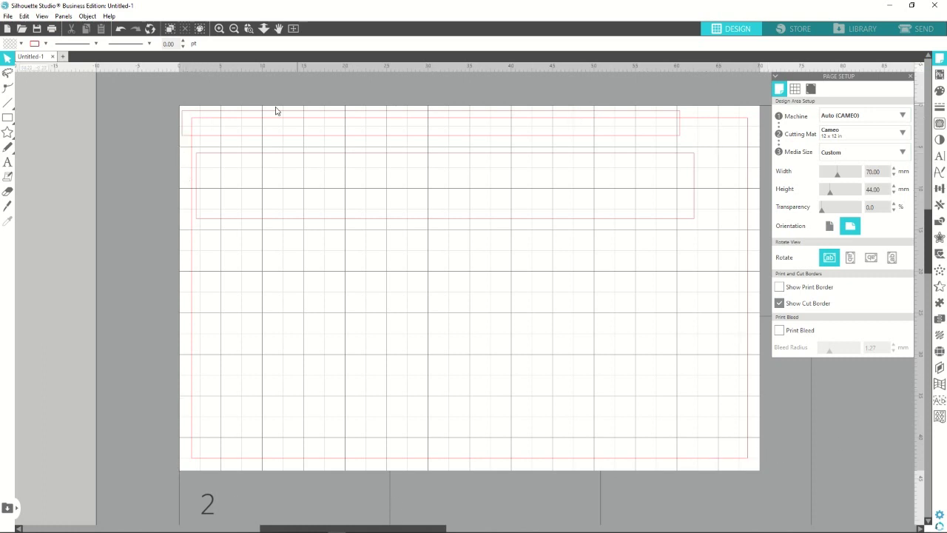
pyautogui.moveTo(265, 116); pyautogui.dragTo(300, 123)
pyautogui.click(319, 126)
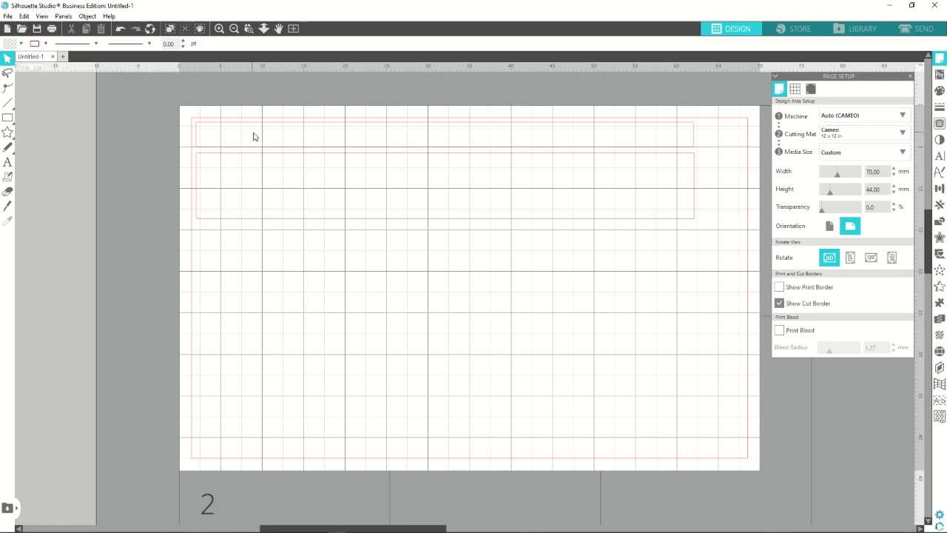
# Nudge both strips into line about 2 mm from the page's left edge, with the taller strip's top at about Y 5.7 mm.
pyautogui.moveTo(229, 156); pyautogui.dragTo(228, 153)
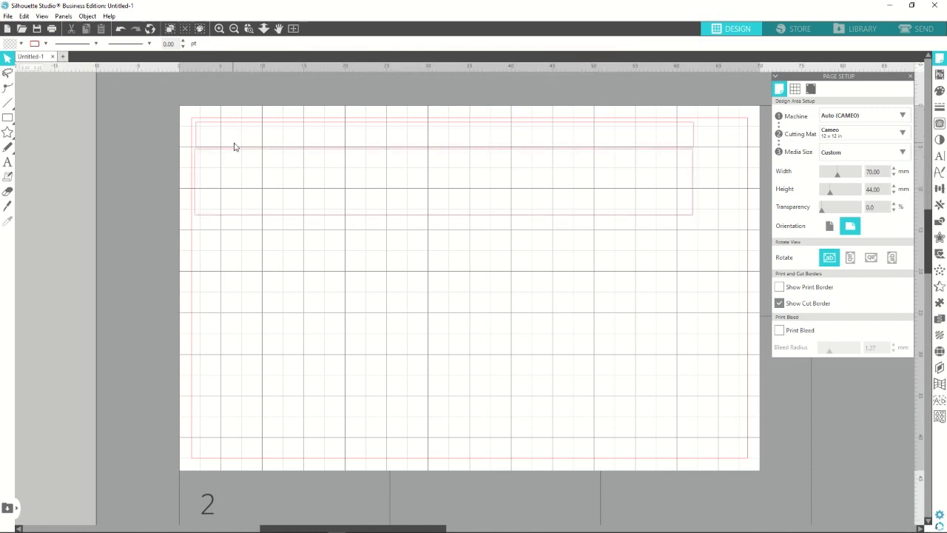
pyautogui.click(244, 127)
pyautogui.moveTo(245, 127); pyautogui.dragTo(245, 128)
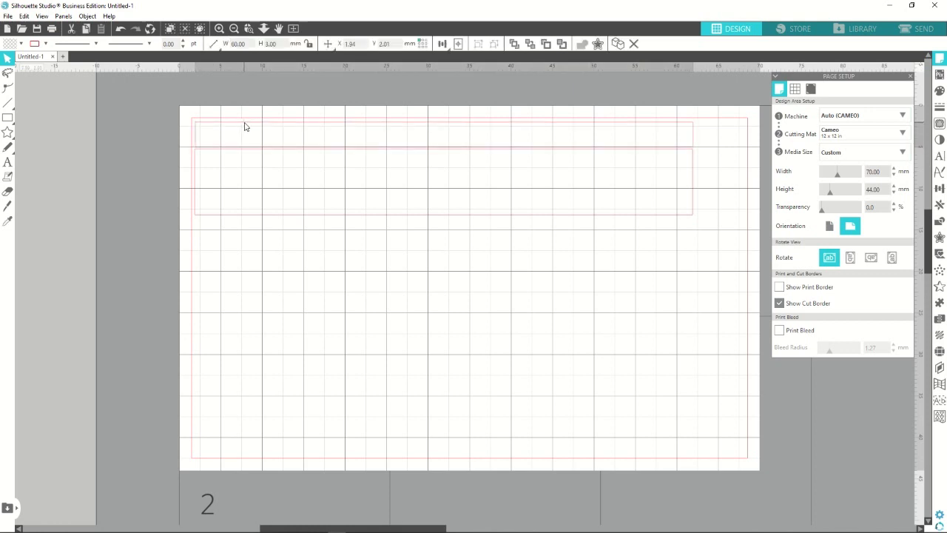
pyautogui.click(245, 128)
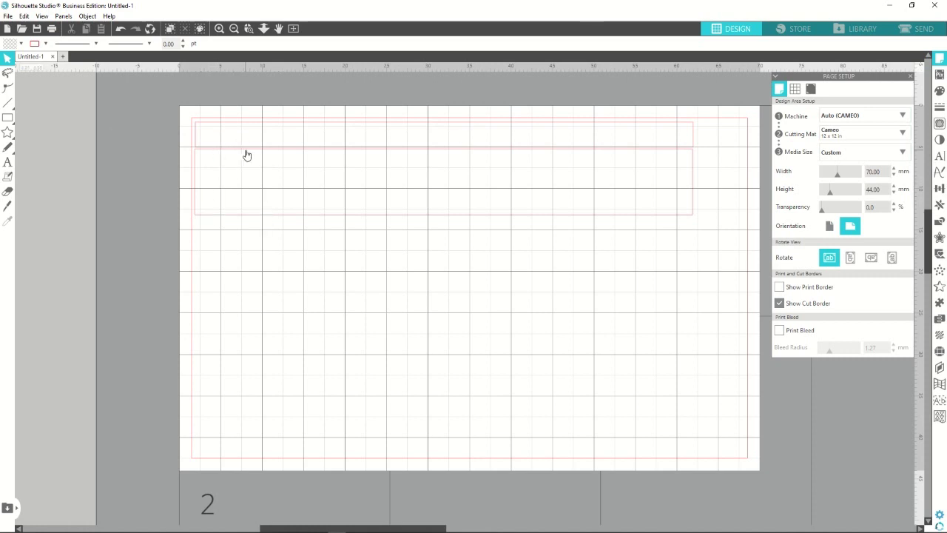
pyautogui.moveTo(245, 152); pyautogui.dragTo(247, 157)
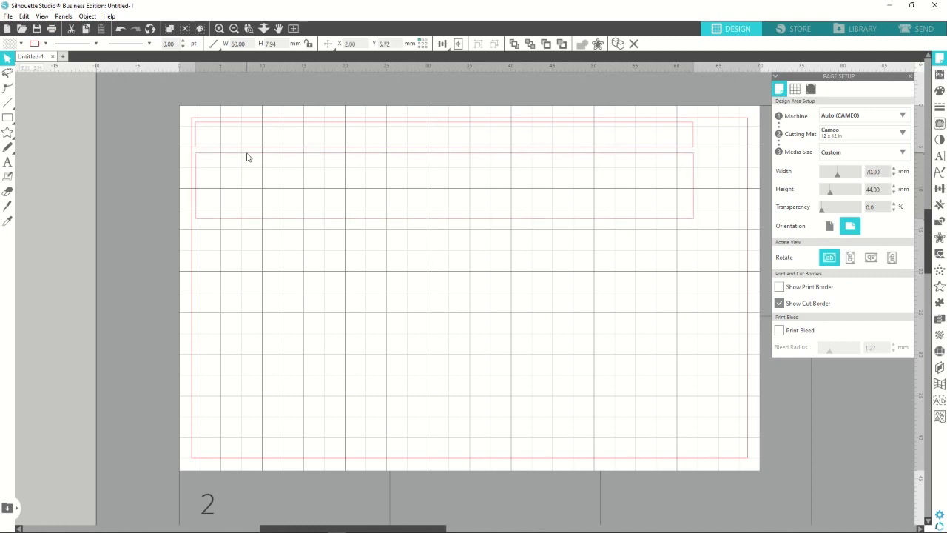
pyautogui.click(247, 157)
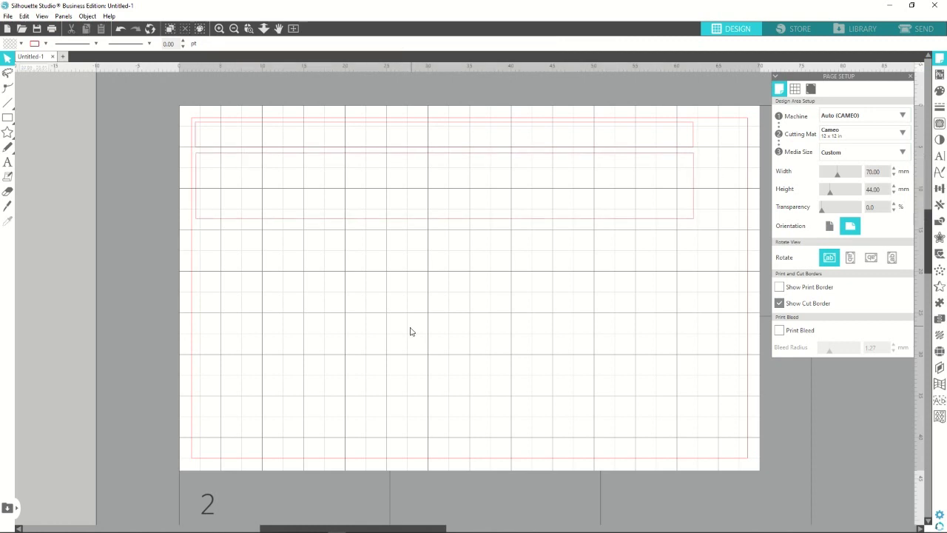
# Duplicate the narrow 3 mm strip and place the copy just below the taller strip, at about X 1.9 mm, Y 14.1 mm.
pyautogui.click(231, 124)
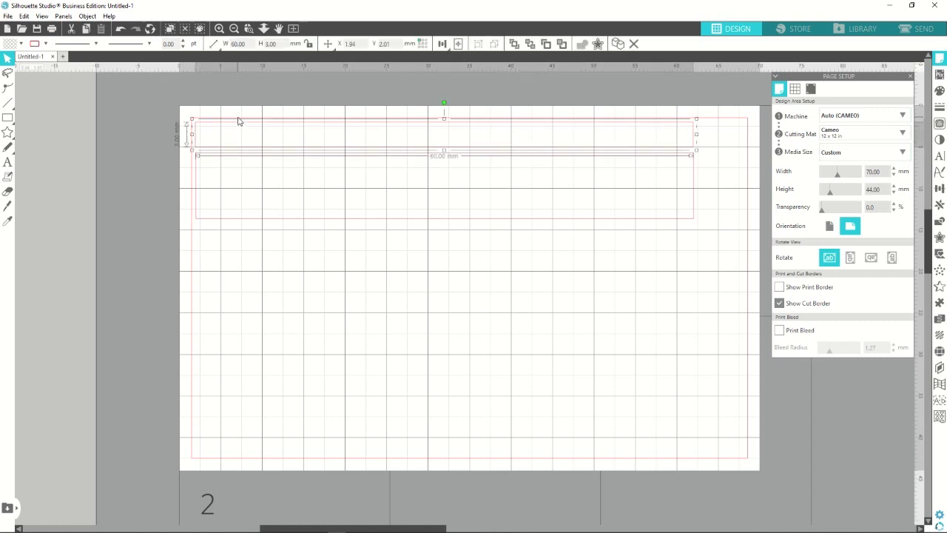
pyautogui.click(196, 158)
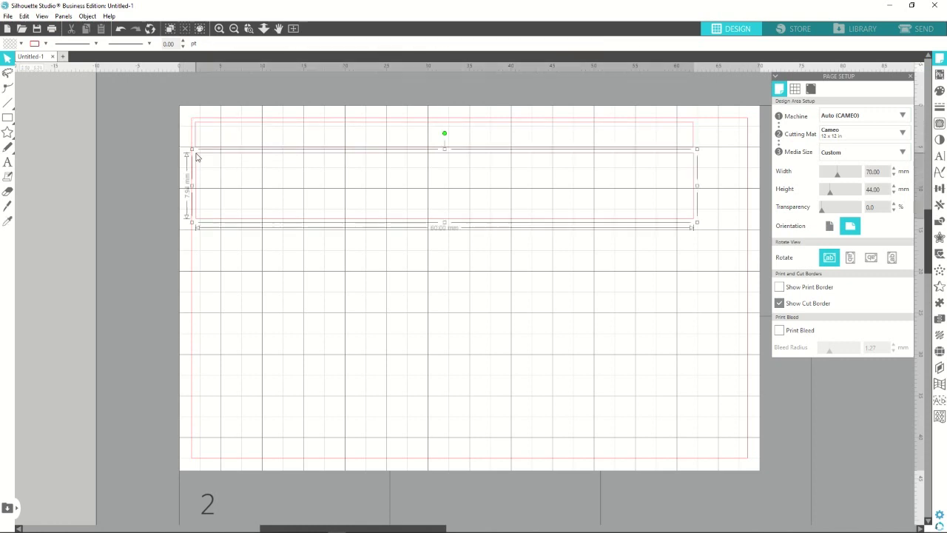
pyautogui.click(223, 127)
pyautogui.rightClick(225, 127)
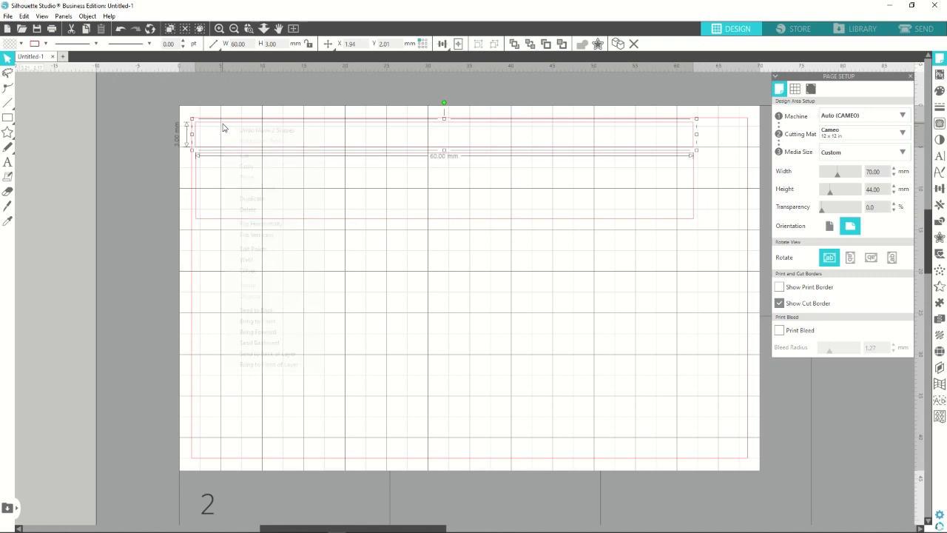
pyautogui.click(251, 198)
pyautogui.moveTo(243, 126); pyautogui.dragTo(231, 225)
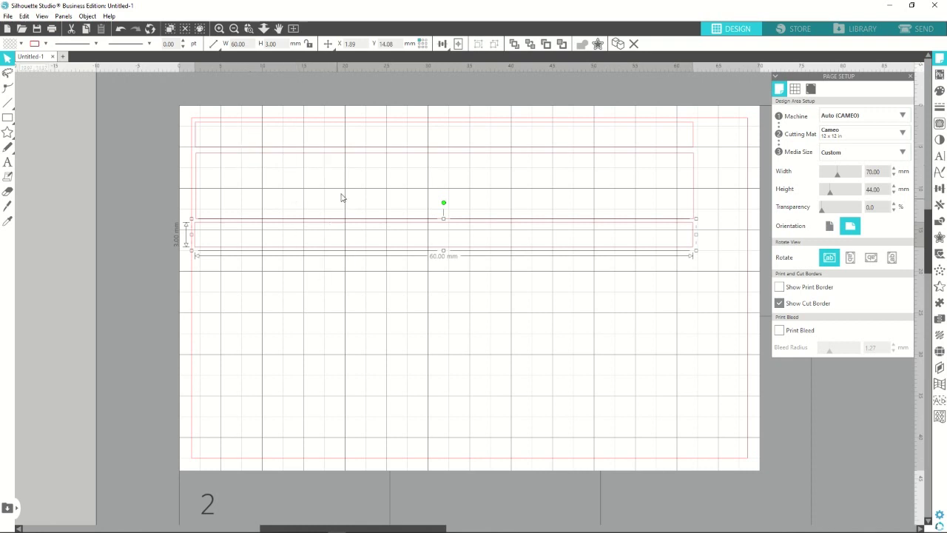
# Select all three strips and group them into one object.
pyautogui.moveTo(158, 91); pyautogui.dragTo(650, 256)
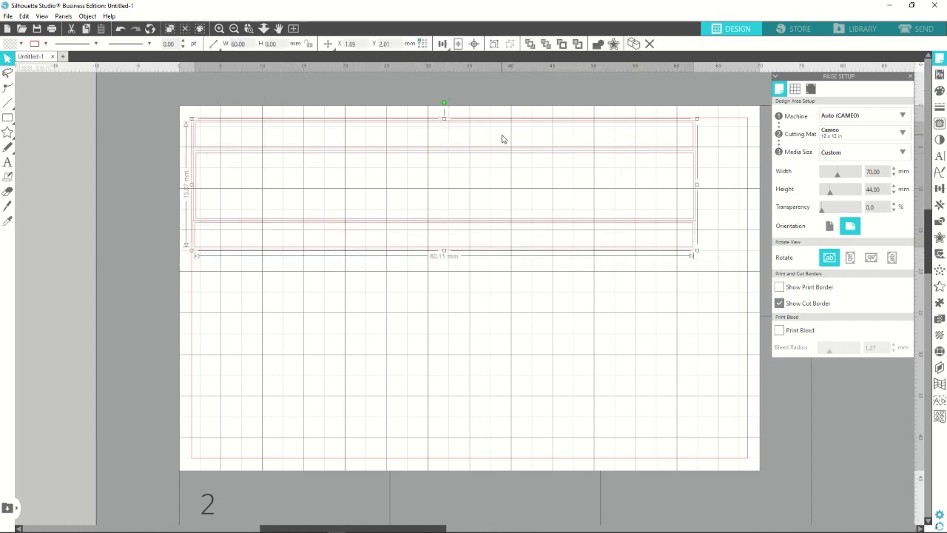
pyautogui.click(79, 235)
pyautogui.moveTo(169, 107); pyautogui.dragTo(364, 238)
pyautogui.rightClick(387, 154)
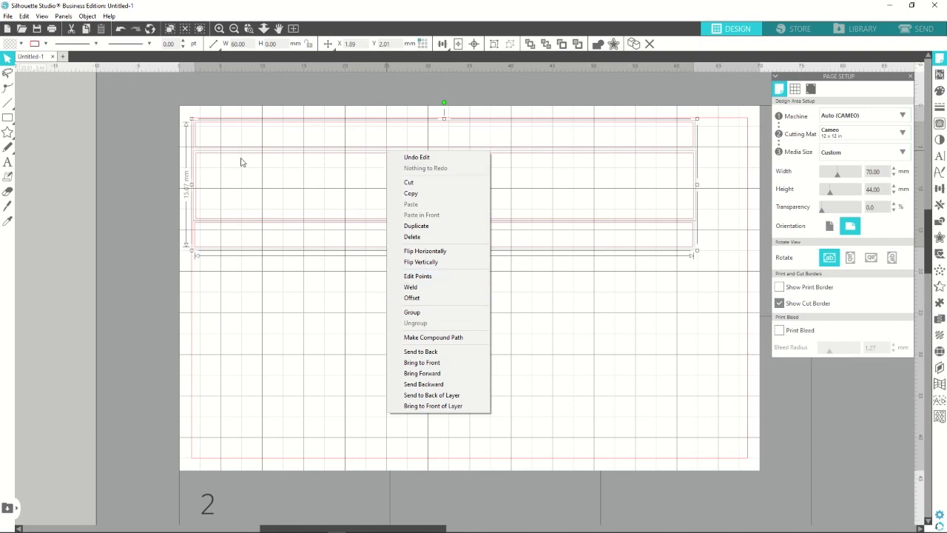
pyautogui.click(418, 313)
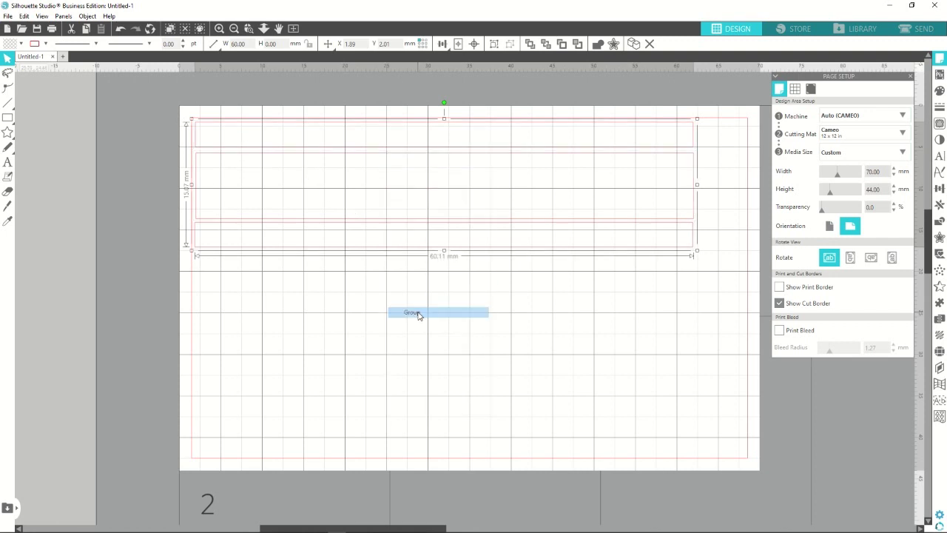
pyautogui.click(267, 227)
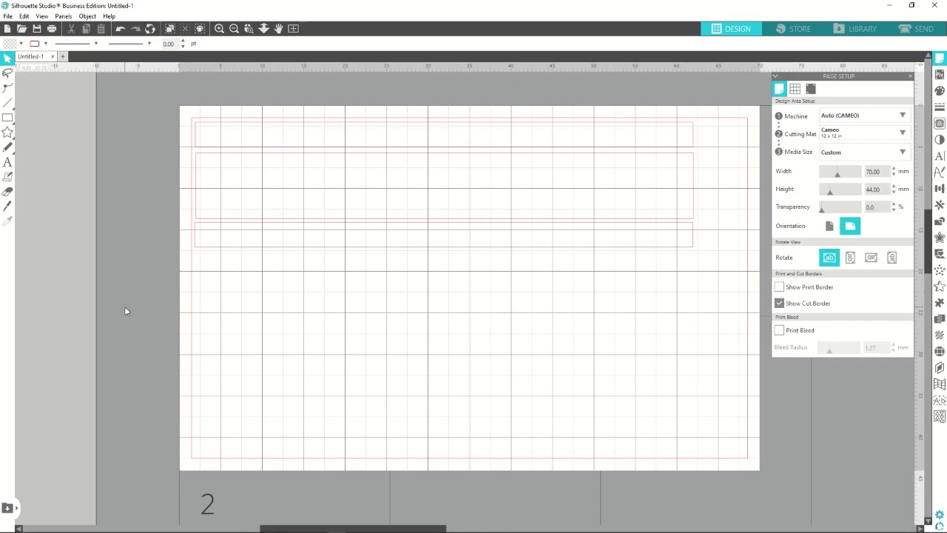
pyautogui.click(214, 225)
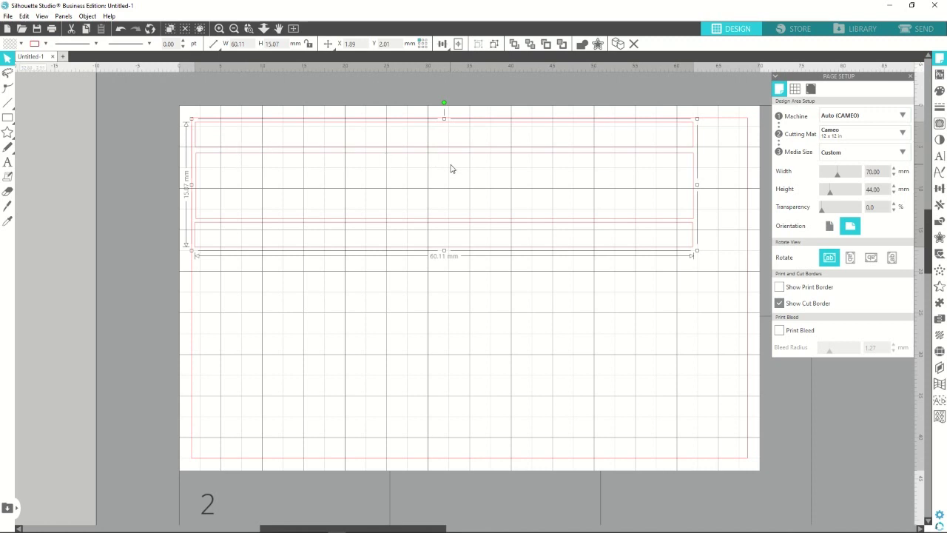
# Ungroup the three strips and select the lowest one on its own.
pyautogui.rightClick(285, 156)
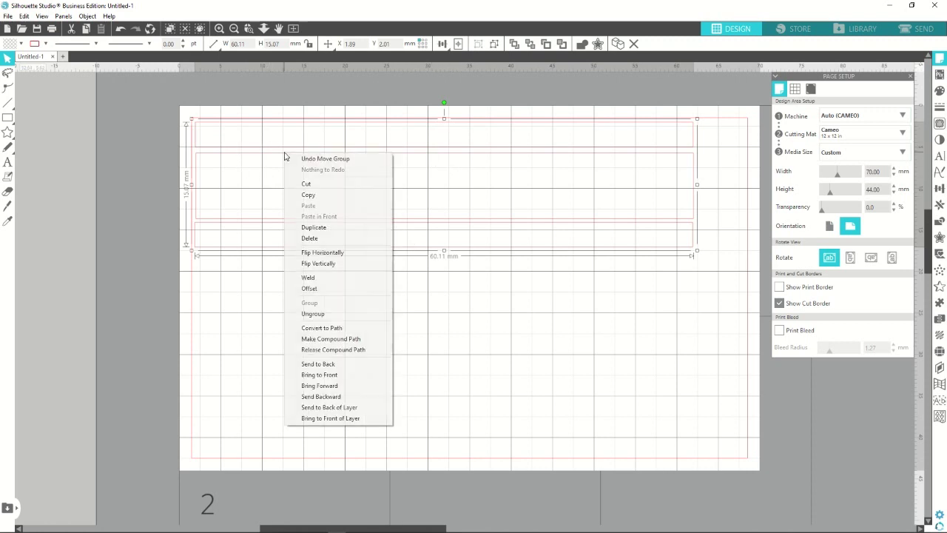
pyautogui.click(317, 314)
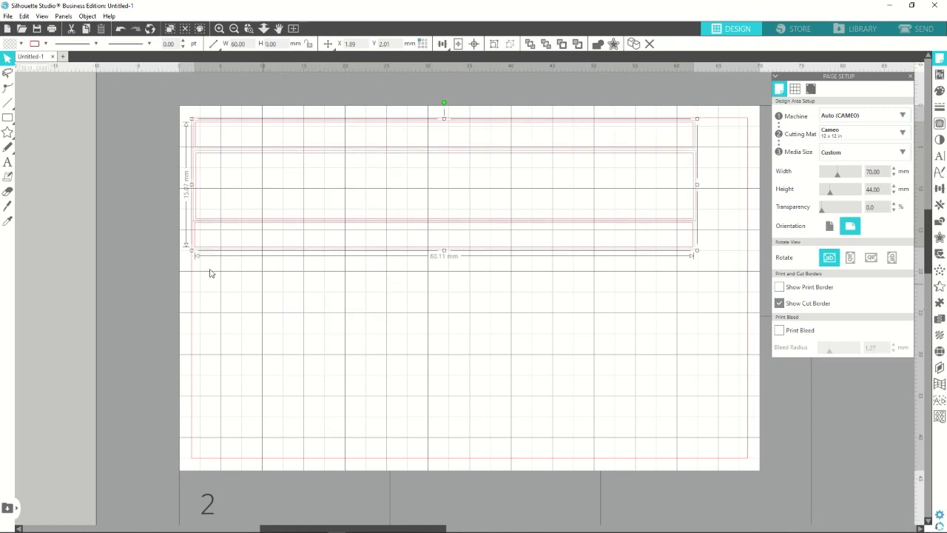
pyautogui.click(209, 273)
pyautogui.click(237, 227)
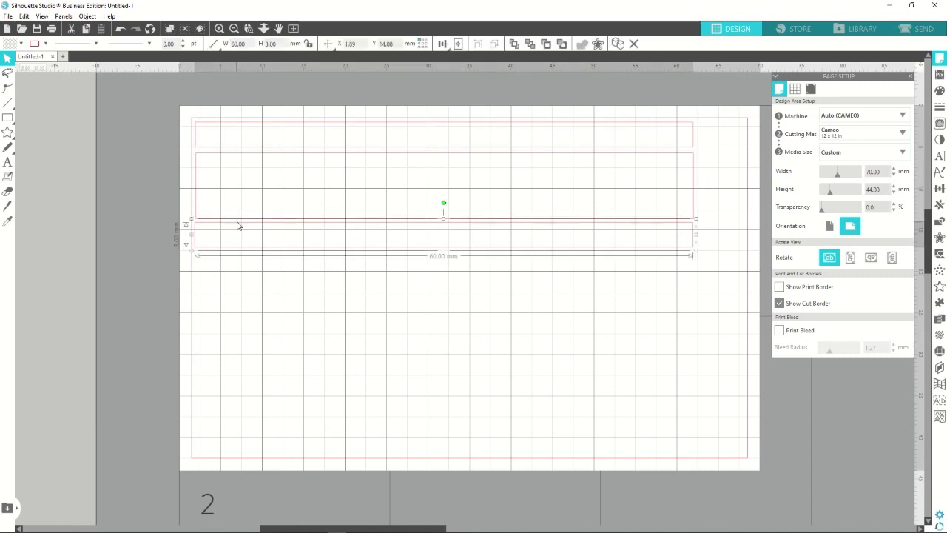
pyautogui.click(120, 149)
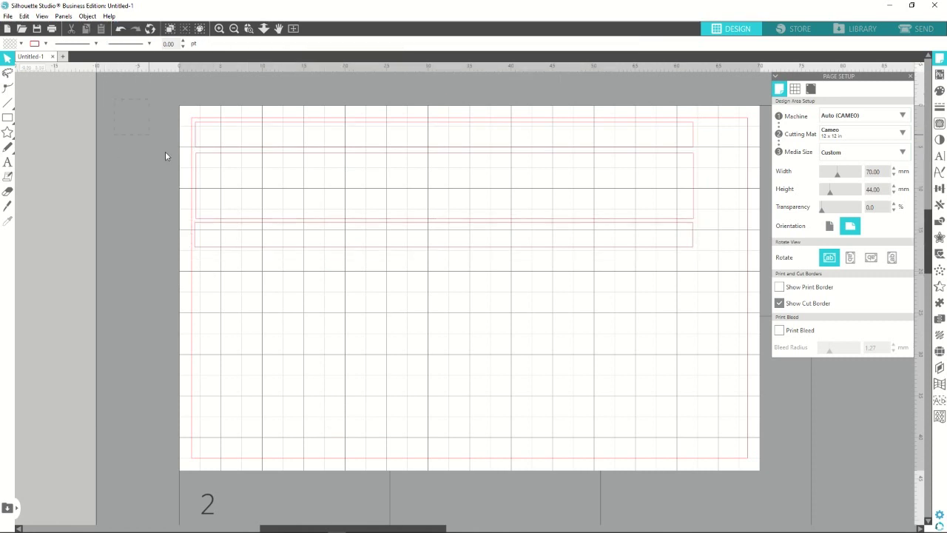
# Regroup the three strips as a single set.
pyautogui.moveTo(114, 98); pyautogui.dragTo(589, 304)
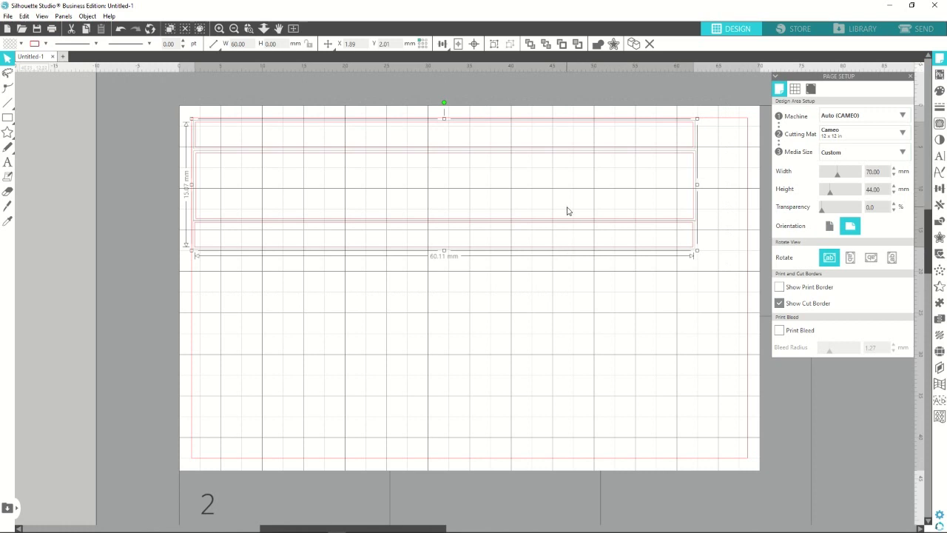
pyautogui.rightClick(495, 223)
pyautogui.click(523, 381)
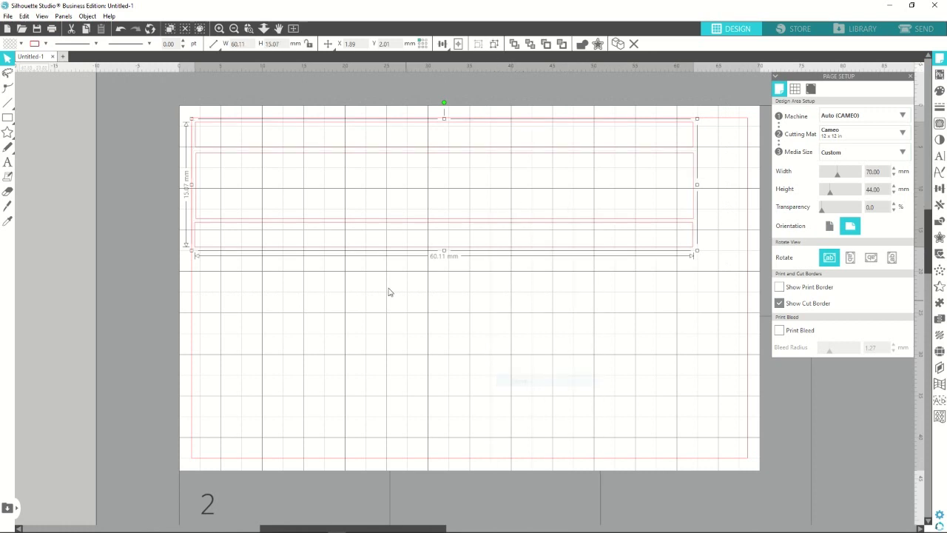
# Duplicate the grouped strip set and place the copy directly below the original, at about X 1.8 mm, Y 17.6 mm.
pyautogui.rightClick(299, 228)
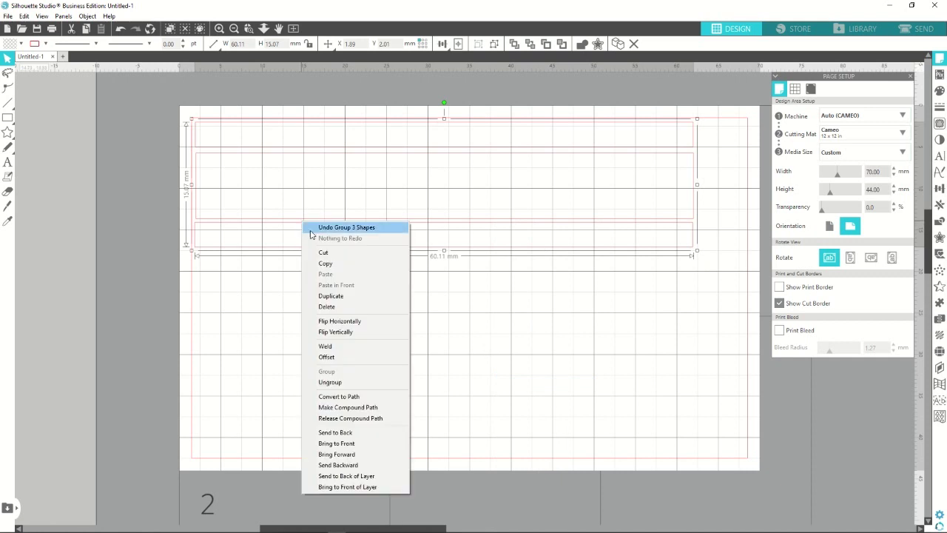
pyautogui.click(352, 296)
pyautogui.moveTo(348, 150); pyautogui.dragTo(334, 284)
# Increase the page height to 75 mm, keeping the 70 mm width.
pyautogui.scroll(-2, 358, 267)
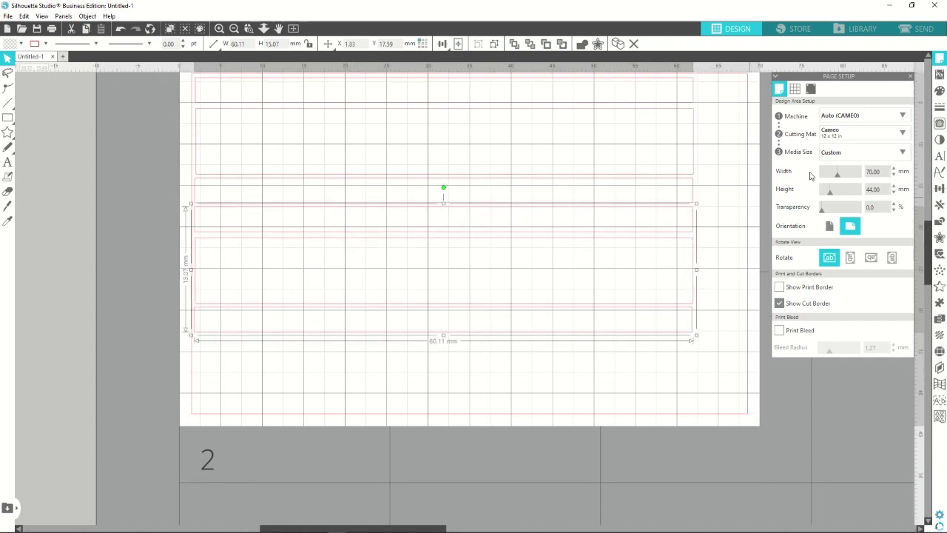
pyautogui.click(894, 193)
pyautogui.click(894, 193)
pyautogui.click(894, 192)
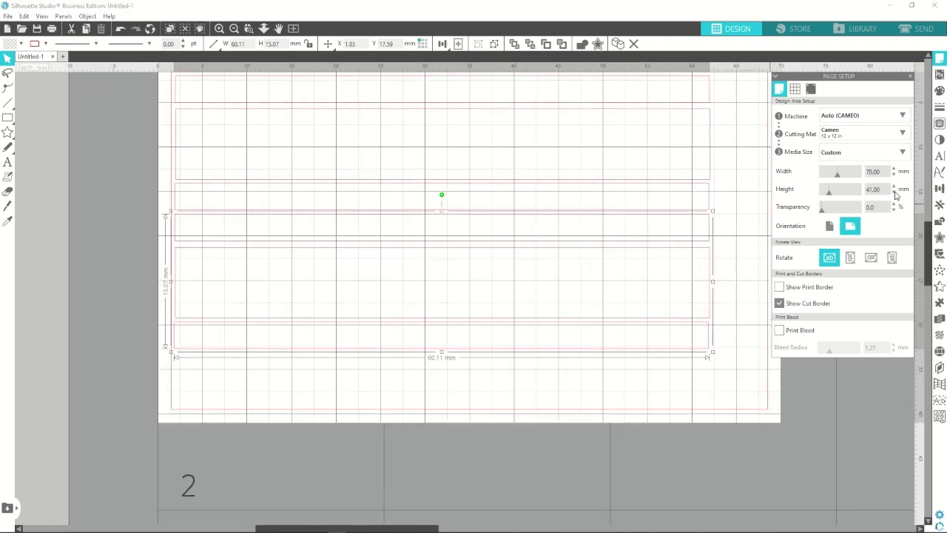
pyautogui.click(894, 193)
pyautogui.click(894, 187)
pyautogui.click(893, 187)
pyautogui.click(893, 187)
pyautogui.click(894, 187)
pyautogui.click(894, 187)
pyautogui.click(894, 187)
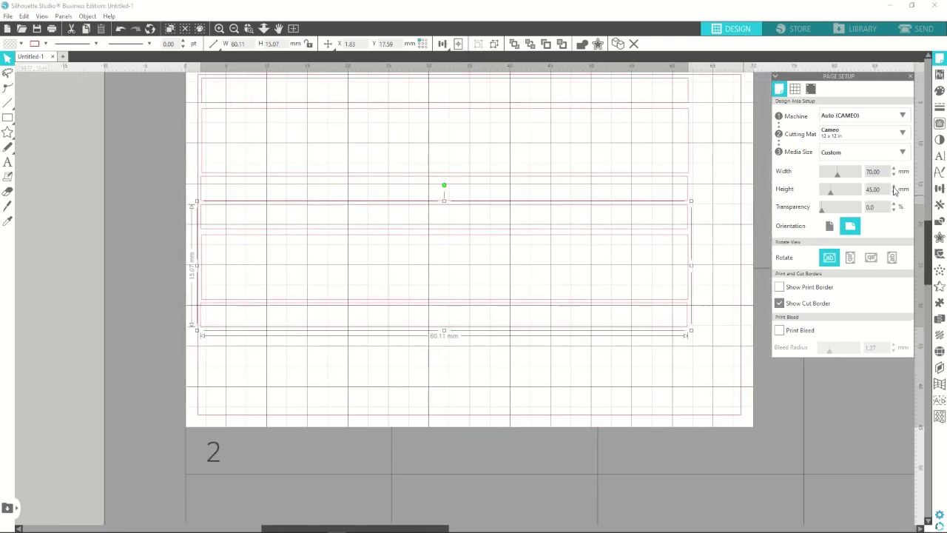
pyautogui.click(894, 188)
pyautogui.click(894, 188)
pyautogui.click(893, 187)
pyautogui.click(893, 187)
pyautogui.click(893, 187)
pyautogui.click(894, 187)
pyautogui.click(894, 187)
pyautogui.click(894, 187)
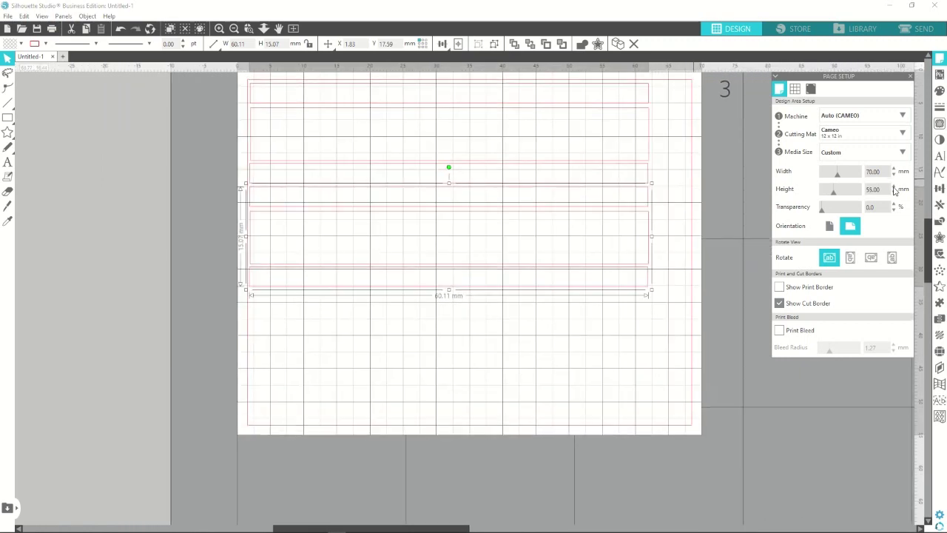
pyautogui.click(894, 187)
pyautogui.click(894, 188)
pyautogui.click(893, 187)
pyautogui.click(894, 187)
pyautogui.click(893, 187)
pyautogui.click(894, 187)
pyautogui.click(894, 187)
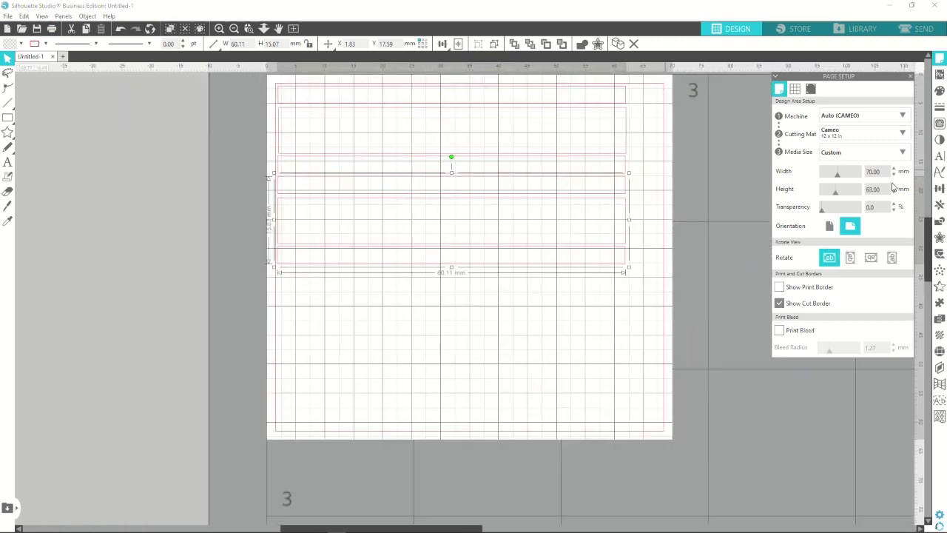
pyautogui.click(894, 187)
pyautogui.click(894, 187)
pyautogui.click(894, 187)
pyautogui.click(893, 187)
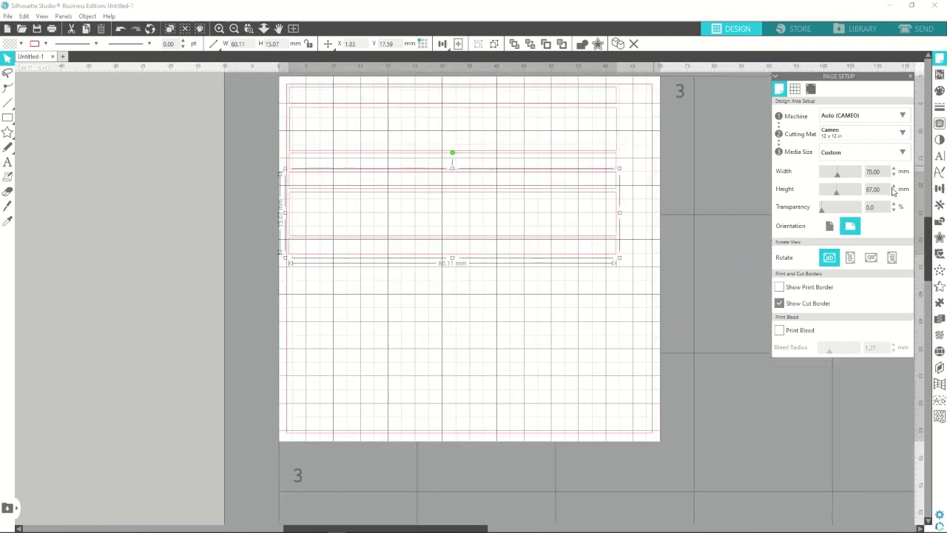
pyautogui.click(894, 187)
pyautogui.click(894, 188)
pyautogui.click(894, 187)
pyautogui.click(894, 187)
pyautogui.click(894, 187)
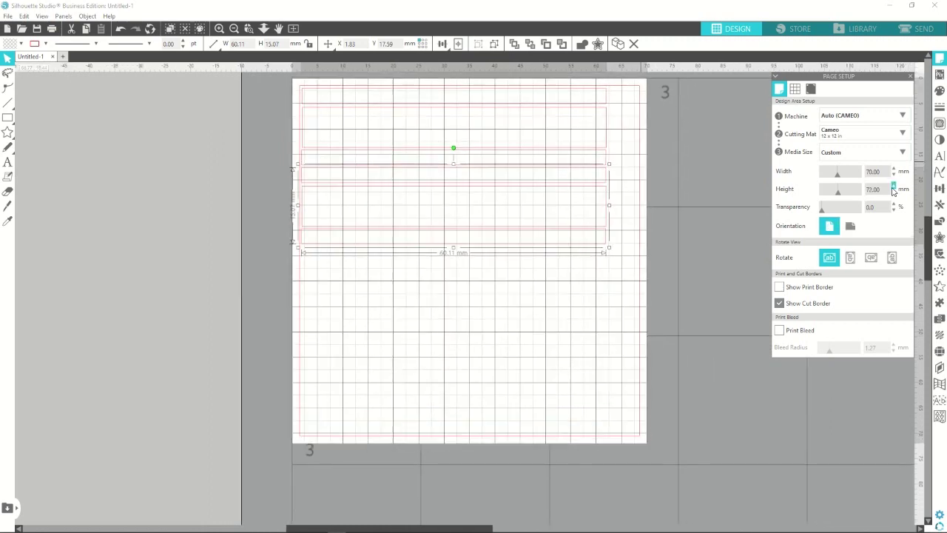
pyautogui.click(894, 187)
pyautogui.click(893, 187)
pyautogui.click(894, 188)
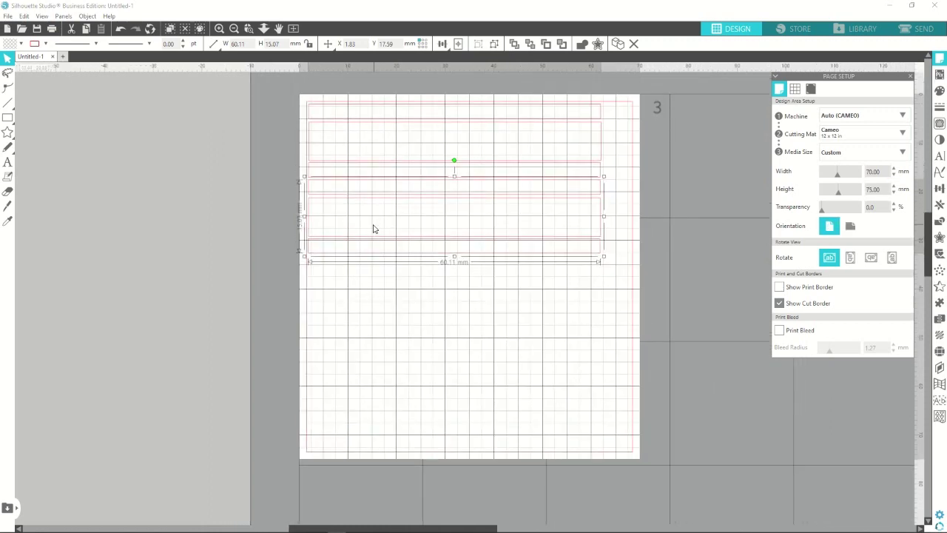
# Duplicate the second strip set and place the copy directly below it, at about X 1.7 mm, Y 33.1 mm.
pyautogui.moveTo(383, 205)
pyautogui.mouseDown()
pyautogui.moveTo(364, 120)
pyautogui.moveTo(368, 198)
pyautogui.mouseUp()
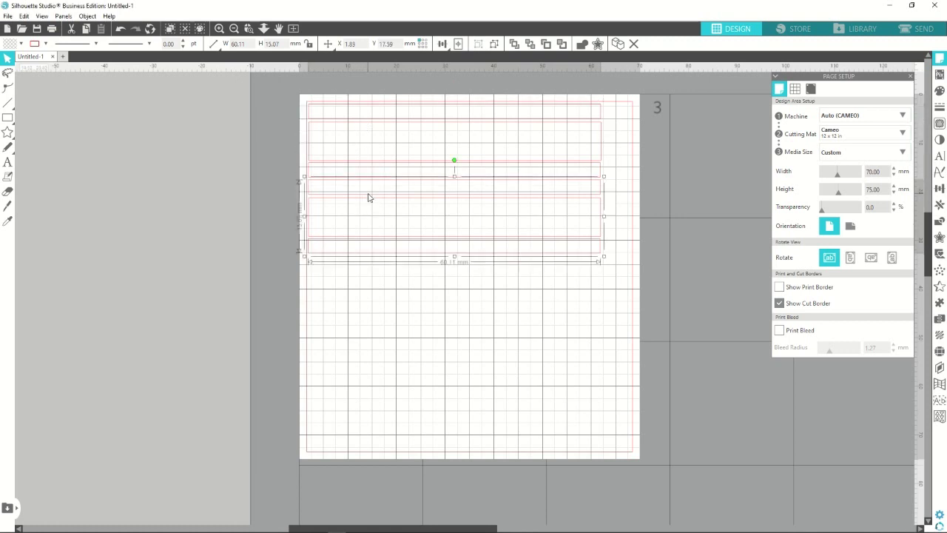
pyautogui.rightClick(368, 197)
pyautogui.click(400, 268)
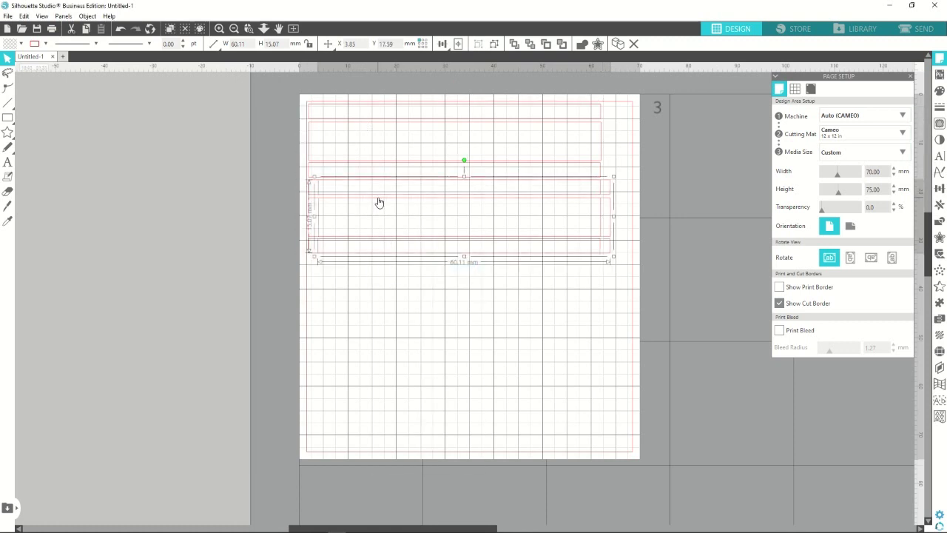
pyautogui.moveTo(379, 202); pyautogui.dragTo(367, 274)
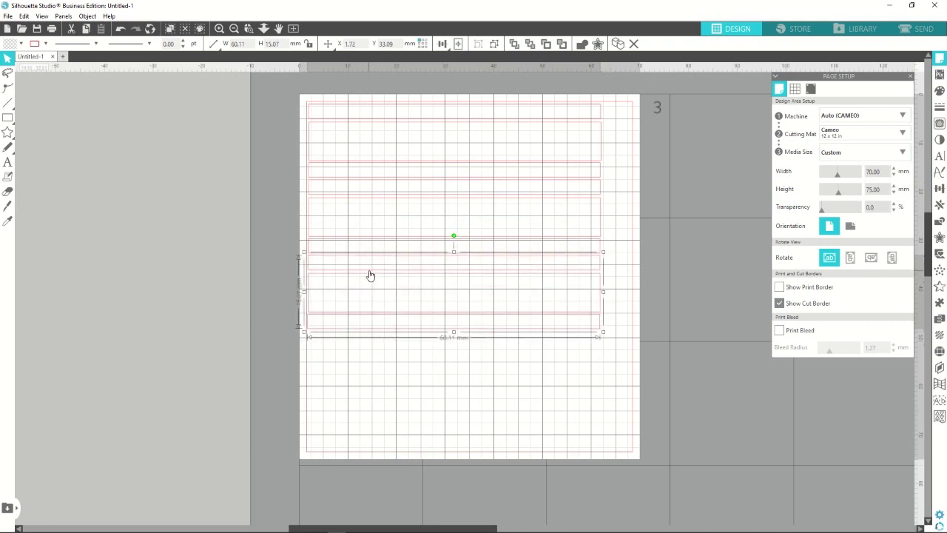
# Duplicate the third strip set and place the copy directly below it, at about X 1.8 mm, Y 48.5 mm.
pyautogui.rightClick(370, 276)
pyautogui.click(403, 334)
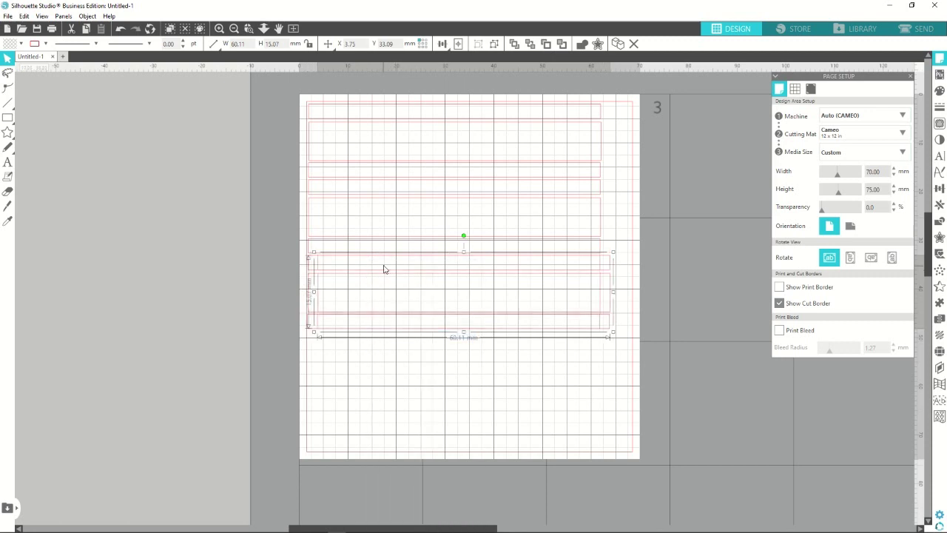
pyautogui.moveTo(384, 260); pyautogui.dragTo(378, 336)
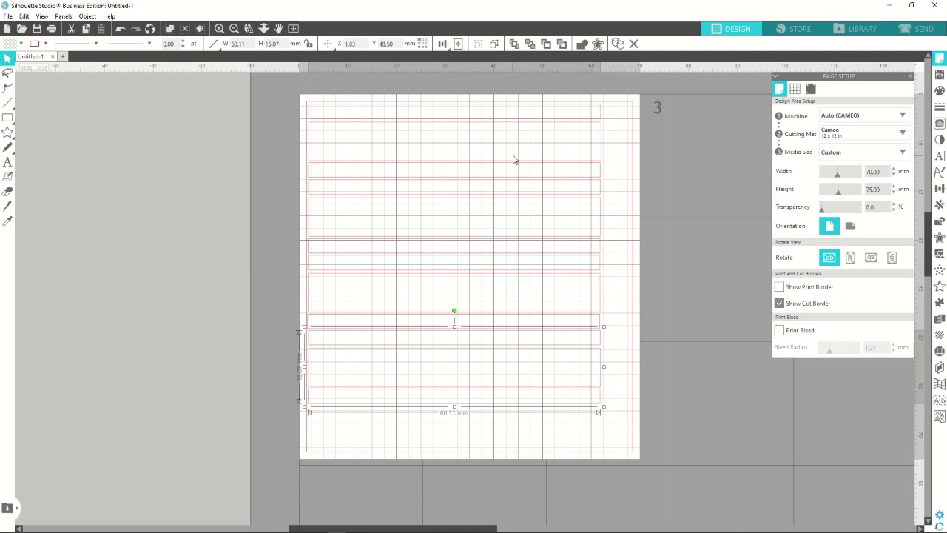
# Trim the page around the four strip sets to a height of 70 mm and a width of 69 mm.
pyautogui.scroll(-2, 616, 218)
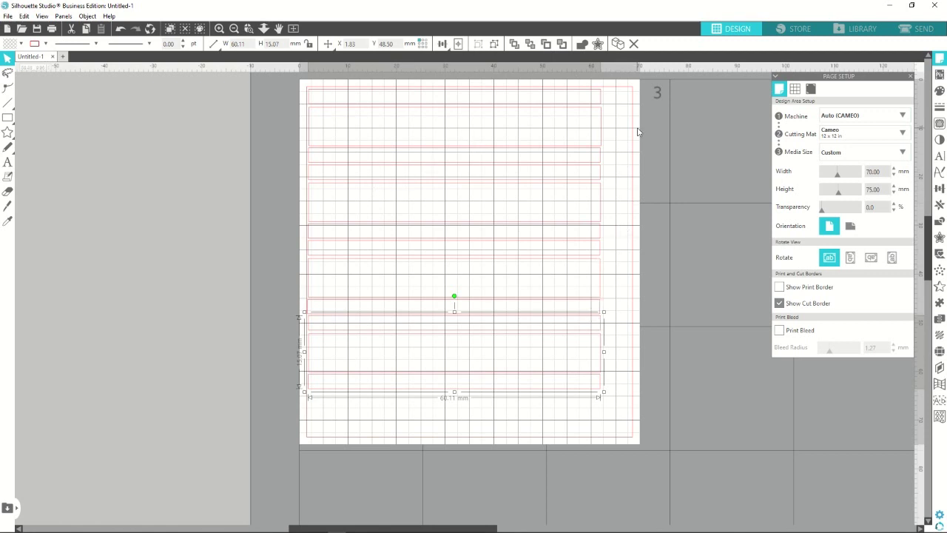
pyautogui.click(894, 192)
pyautogui.click(893, 192)
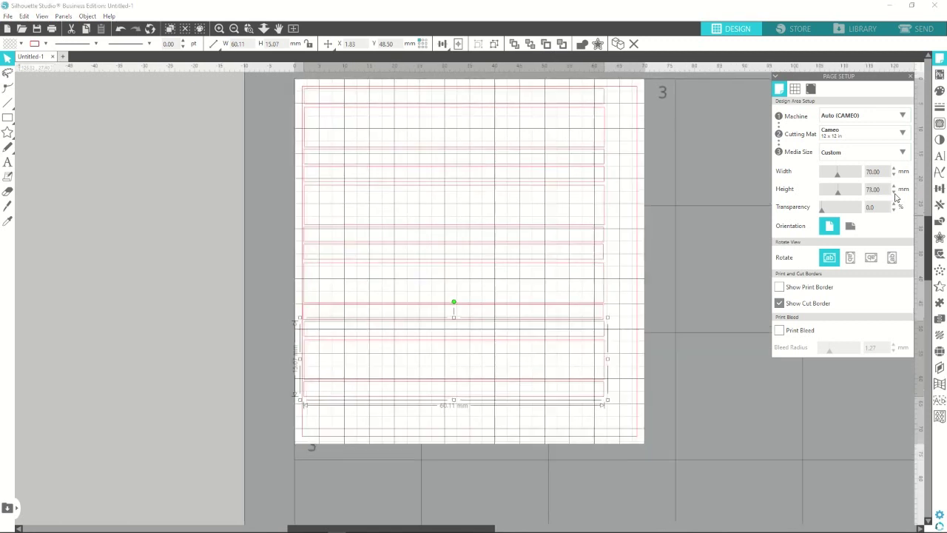
pyautogui.click(894, 192)
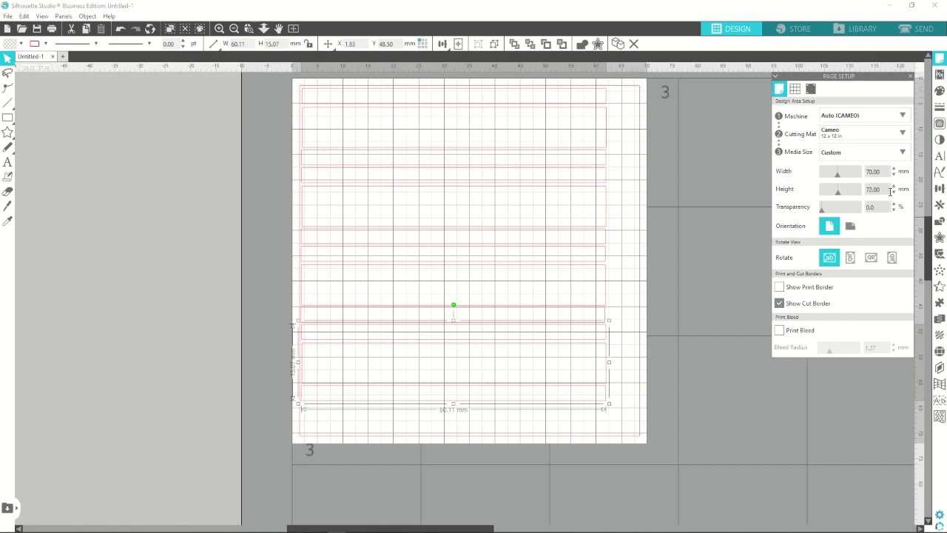
pyautogui.click(895, 194)
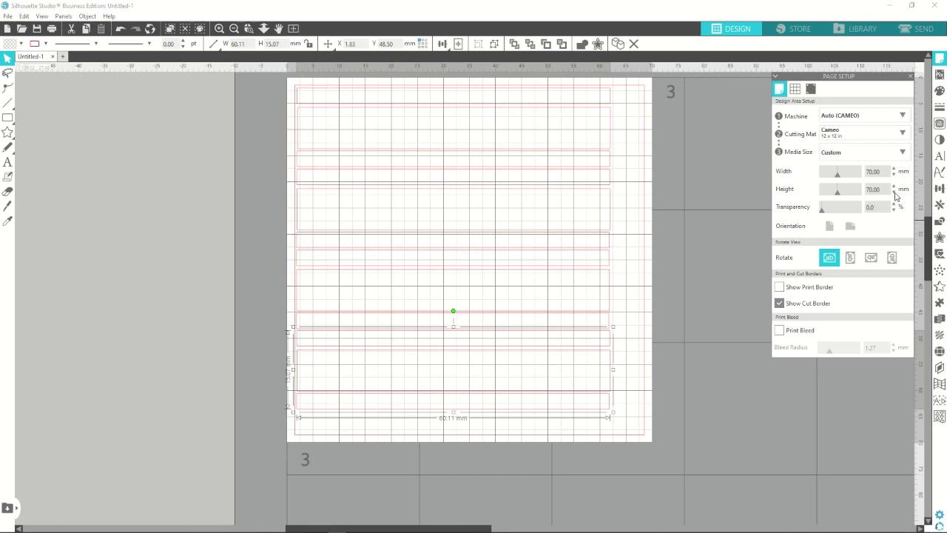
pyautogui.click(894, 194)
pyautogui.click(894, 194)
pyautogui.click(894, 193)
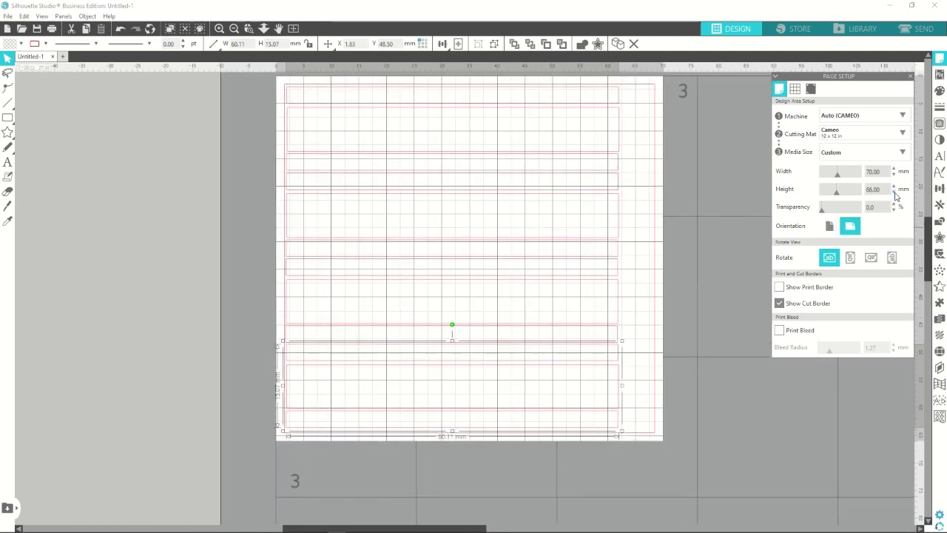
pyautogui.click(895, 193)
pyautogui.click(895, 193)
pyautogui.click(894, 193)
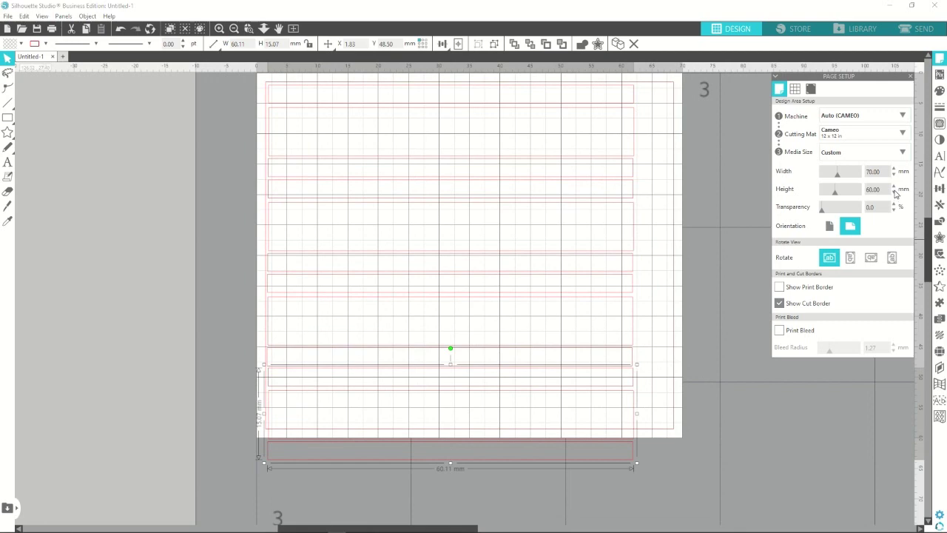
pyautogui.click(895, 187)
pyautogui.click(894, 187)
pyautogui.click(894, 188)
pyautogui.click(895, 187)
pyautogui.click(895, 187)
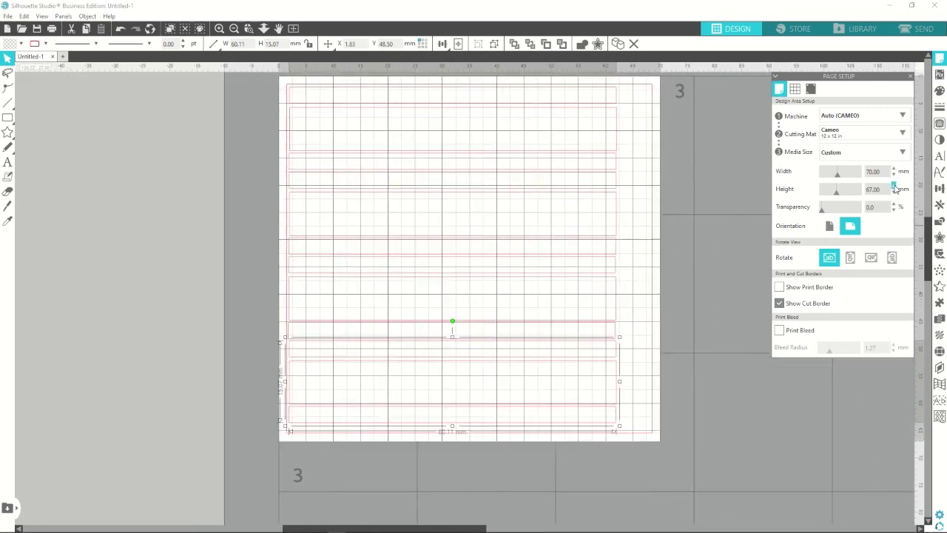
pyautogui.click(895, 187)
pyautogui.click(894, 187)
pyautogui.click(894, 187)
pyautogui.click(894, 188)
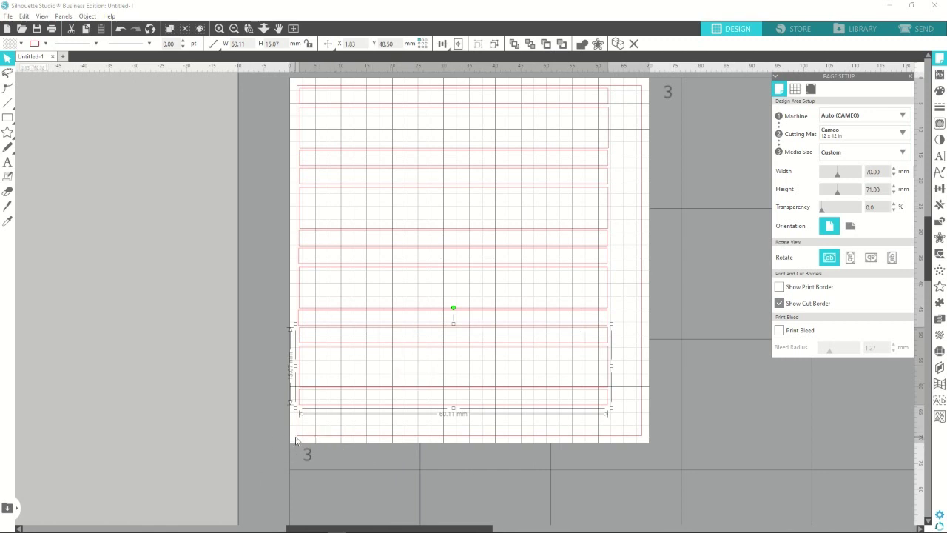
pyautogui.click(894, 192)
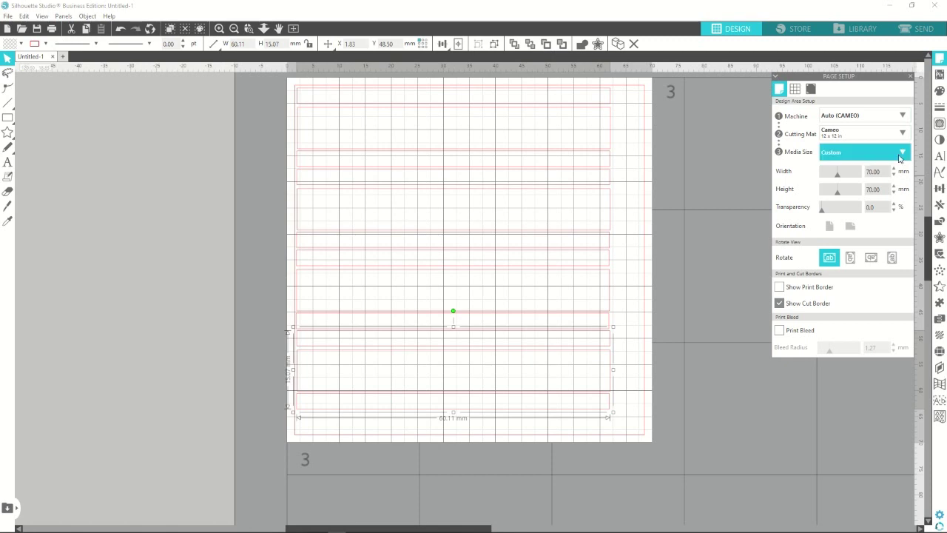
pyautogui.click(894, 177)
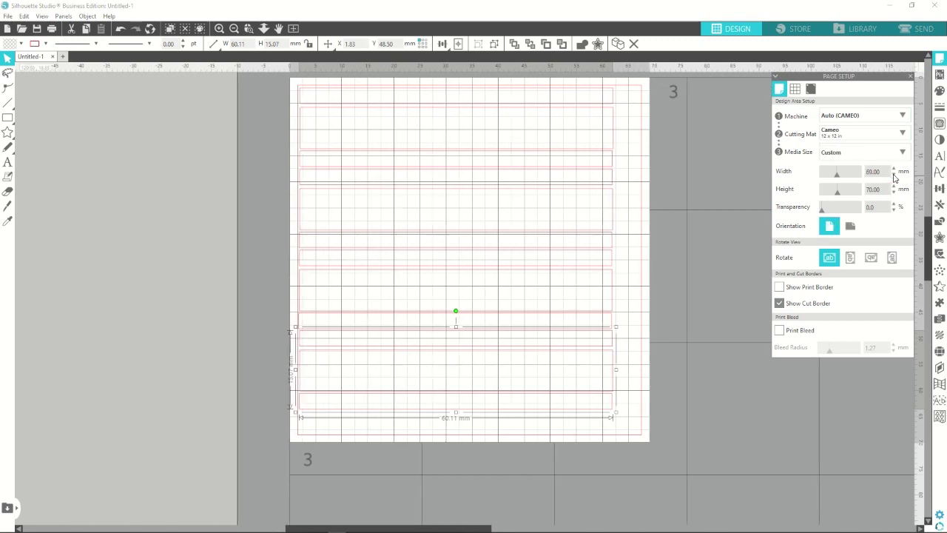
# Try narrowing the page around the strip sets to a width of 64 mm, keeping the 70 mm height.
pyautogui.click(894, 177)
pyautogui.click(894, 178)
pyautogui.click(894, 178)
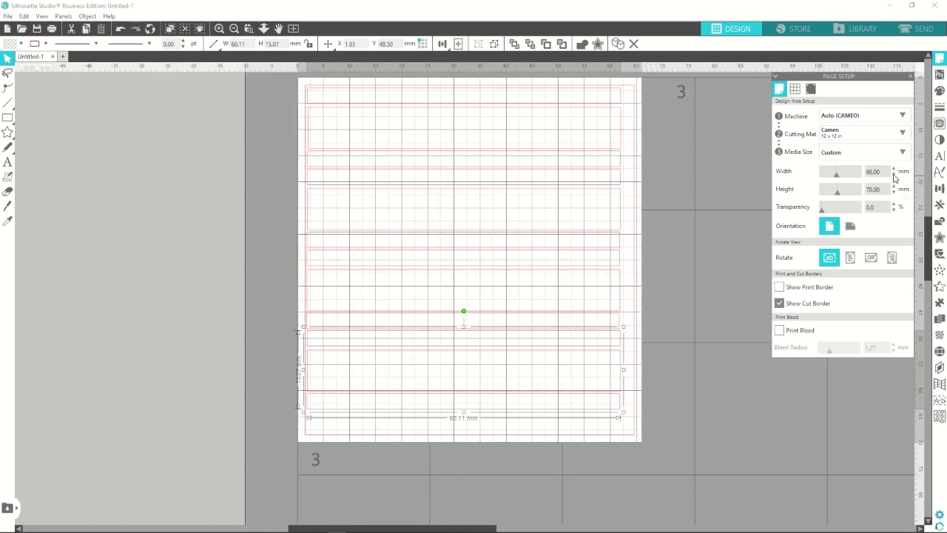
pyautogui.click(894, 178)
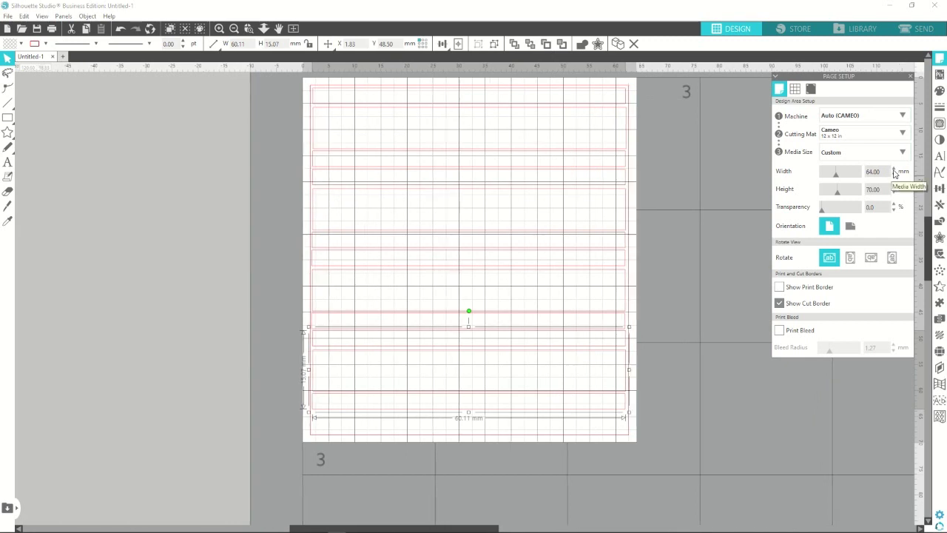
# Set the page width to 70 mm so the page is a 70 mm square.
pyautogui.click(894, 169)
pyautogui.click(894, 168)
pyautogui.click(894, 169)
pyautogui.click(893, 169)
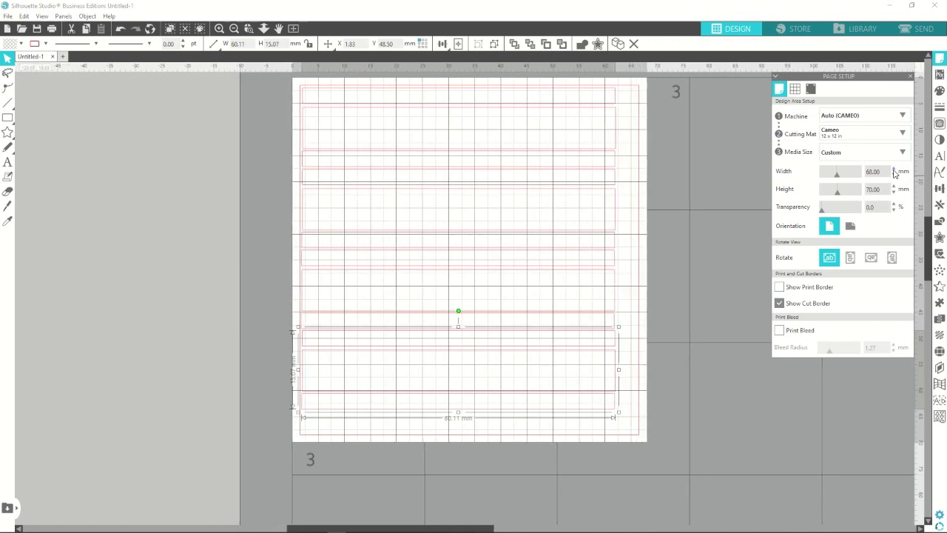
pyautogui.click(893, 169)
pyautogui.click(893, 168)
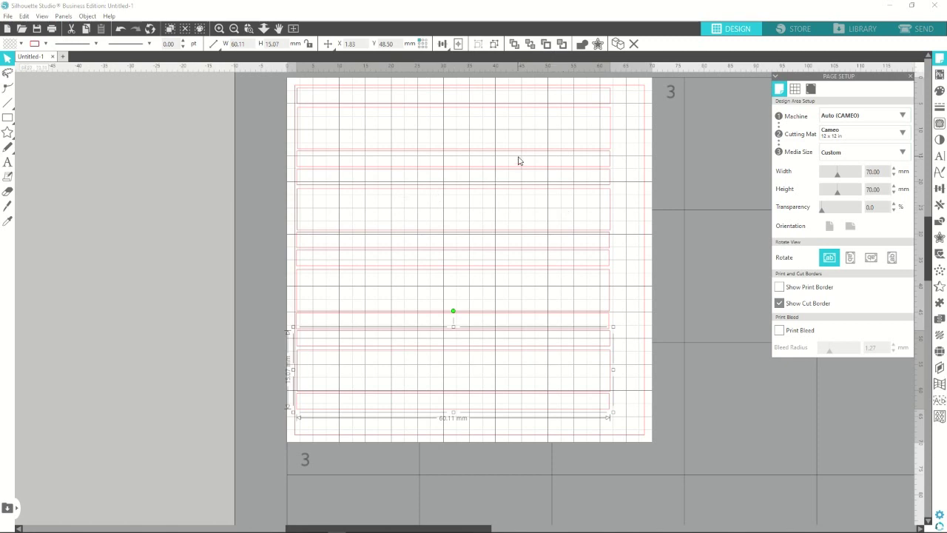
# Go to the cut setup, assign the user-defined material Oromask 810 OVERCUT to Tool 1, and review its detailed cut settings.
pyautogui.click(923, 29)
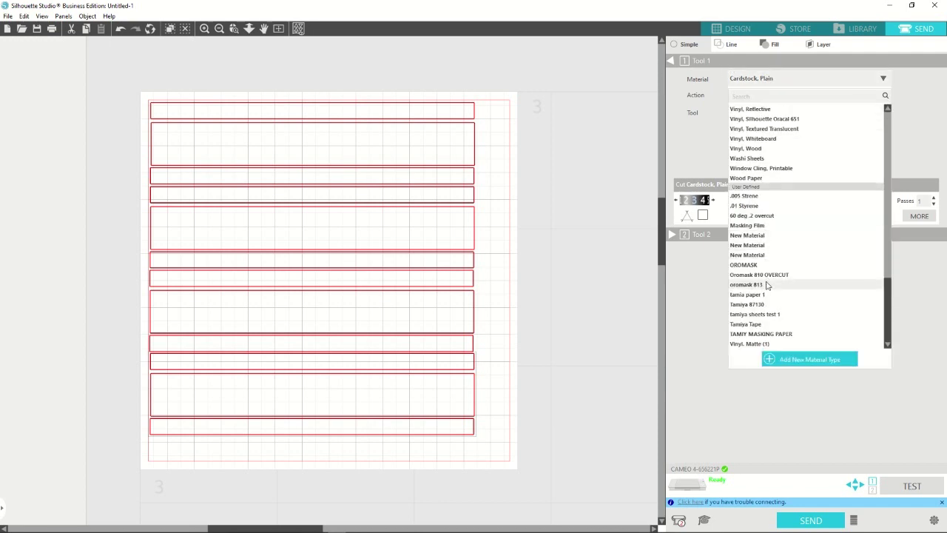
pyautogui.click(913, 259)
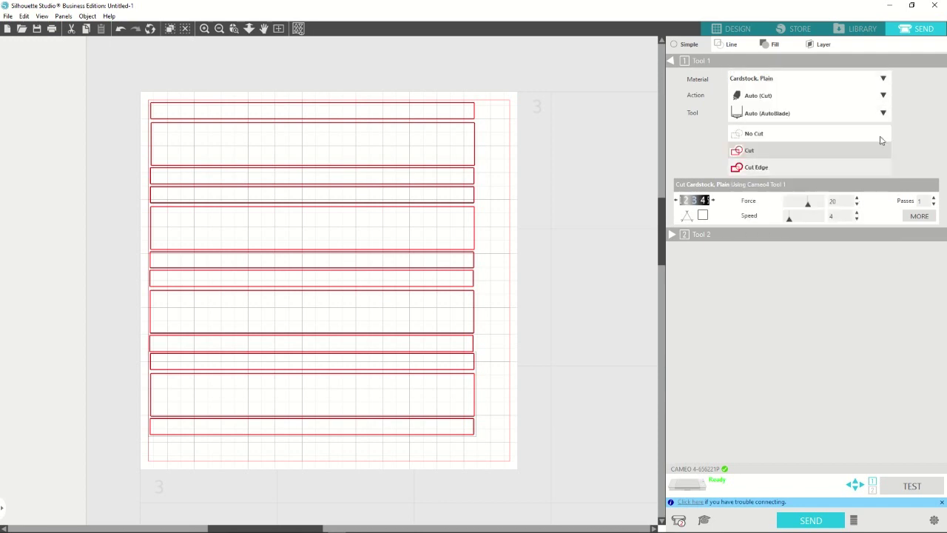
pyautogui.click(883, 79)
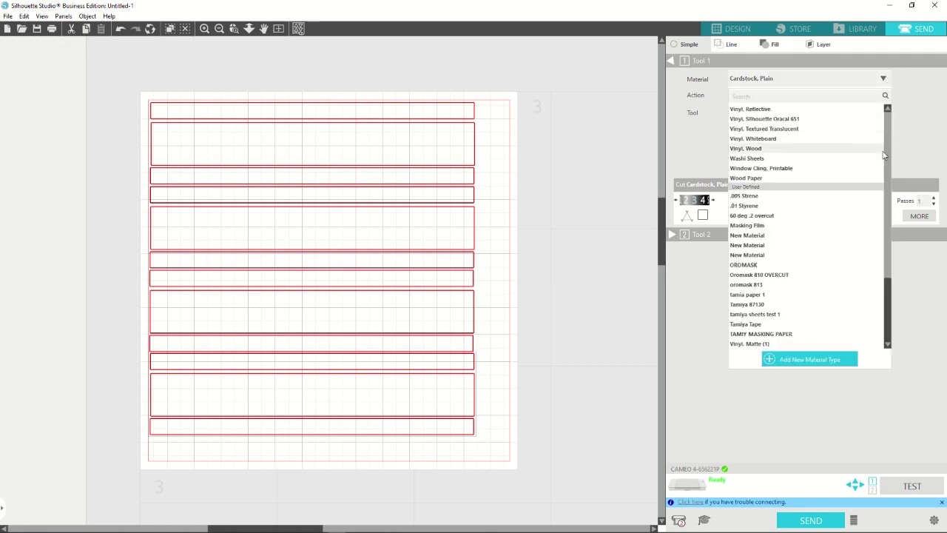
pyautogui.click(888, 185)
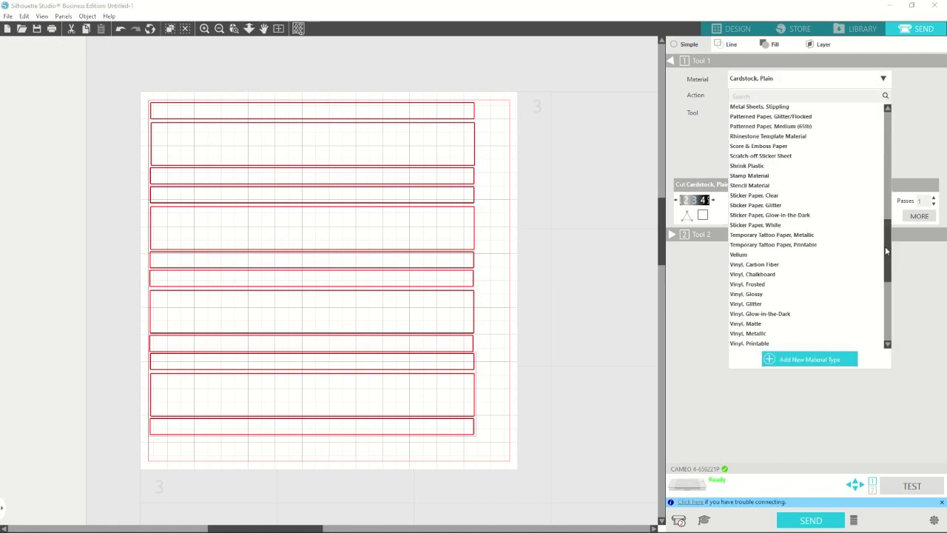
pyautogui.moveTo(888, 255); pyautogui.dragTo(886, 335)
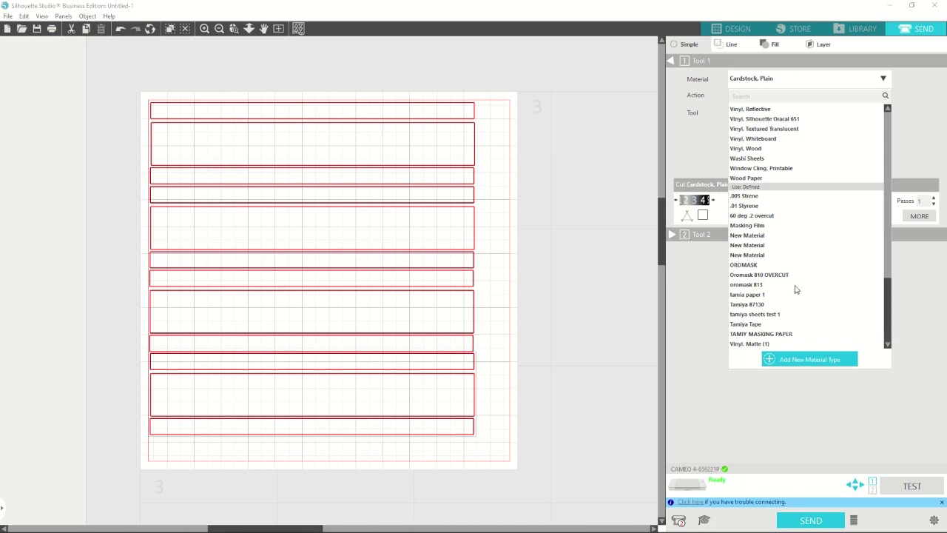
pyautogui.click(778, 275)
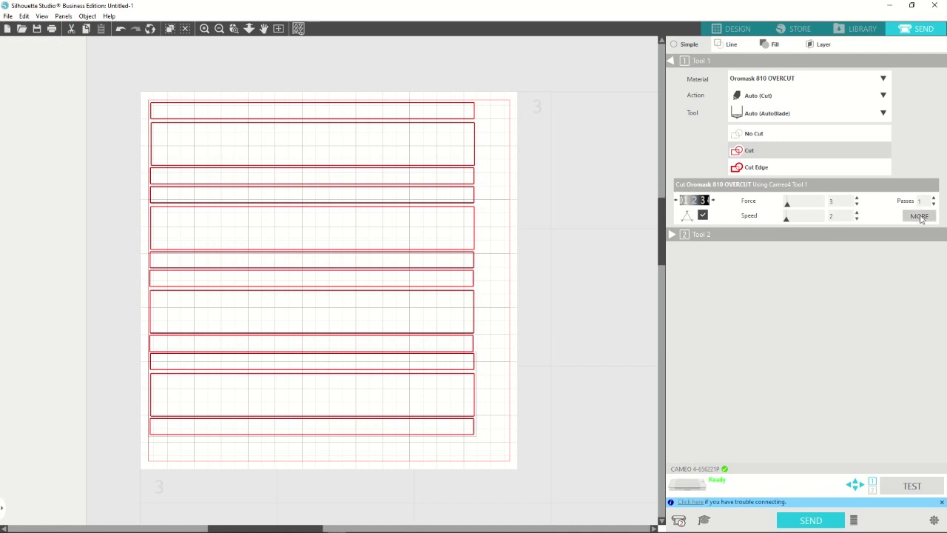
pyautogui.click(920, 215)
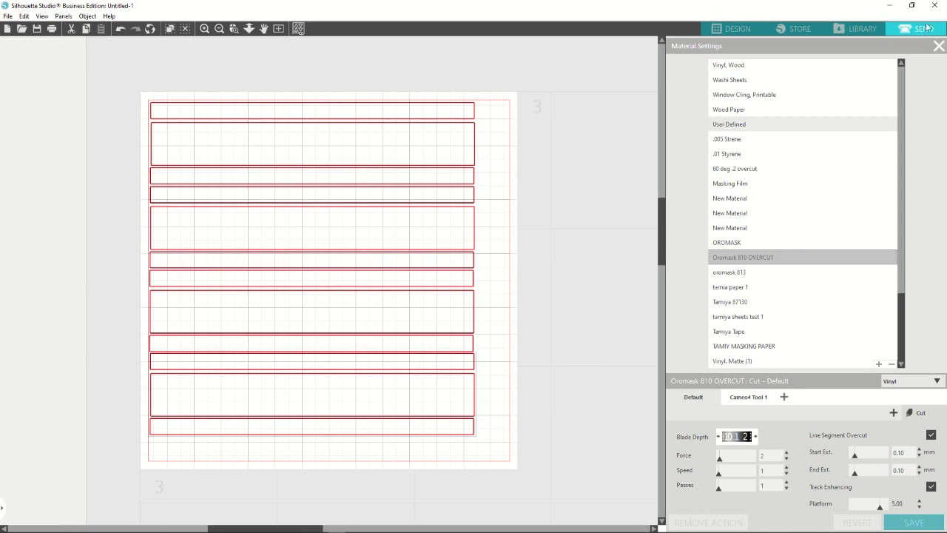
pyautogui.click(939, 46)
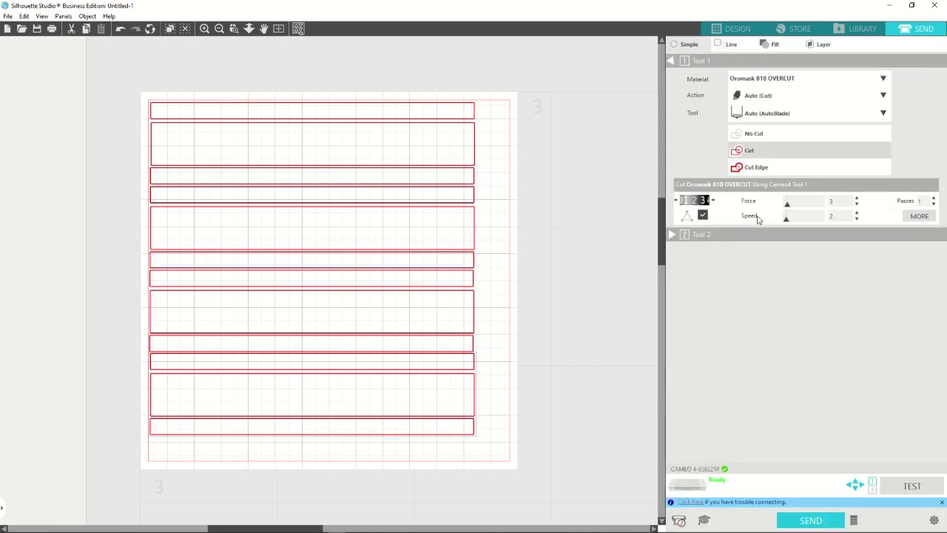